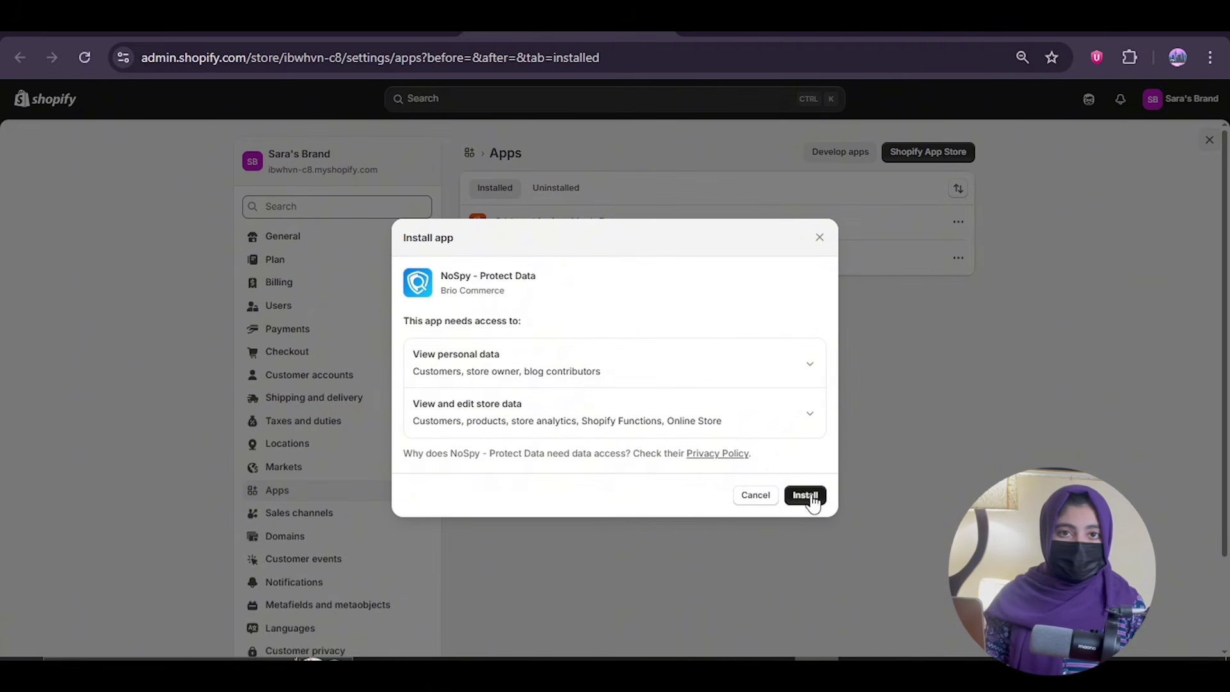
- Install the NoSpy - Protect Data app and approve the 3-day free trial of its monthly Ultimate plan
{"action": "left_click", "coordinate": [810, 497]}
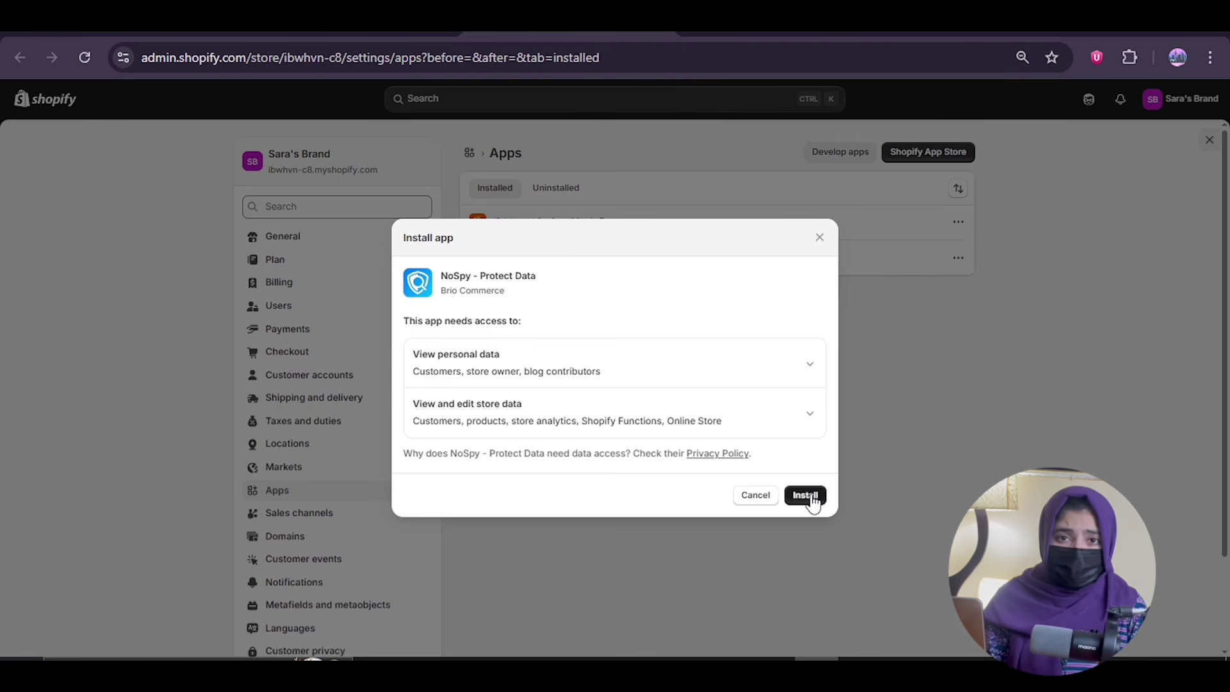
{"action": "left_click", "coordinate": [806, 496]}
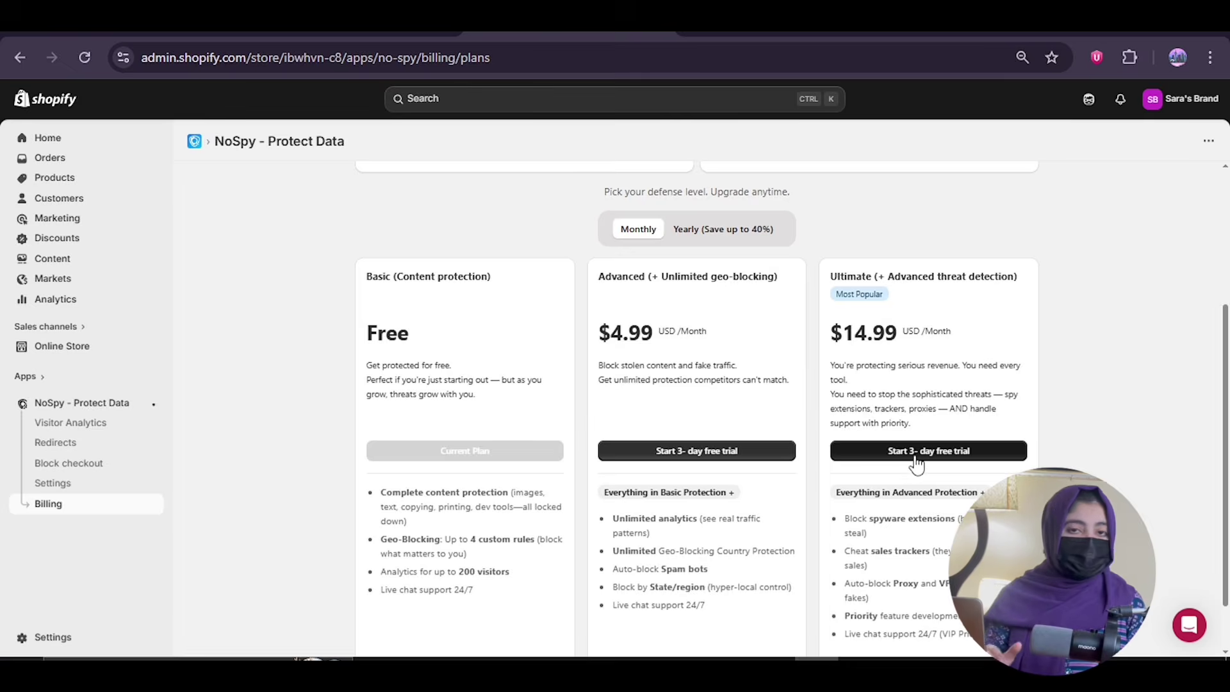
{"action": "left_click", "coordinate": [919, 455]}
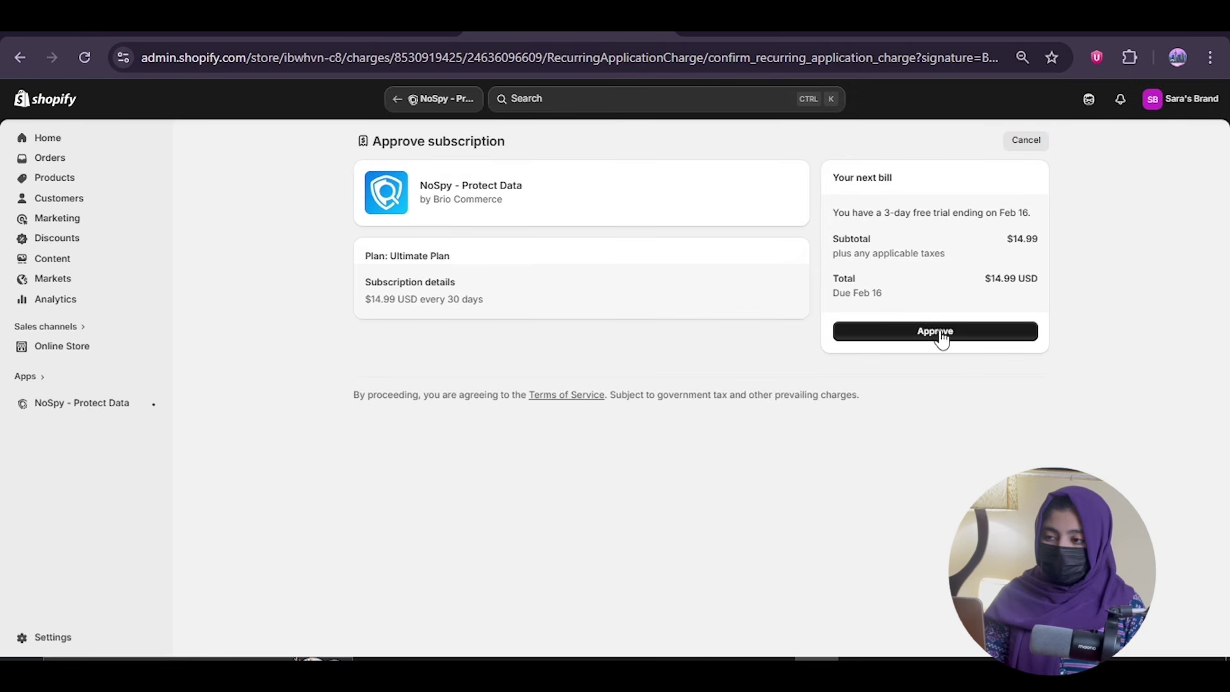
{"action": "left_click", "coordinate": [939, 332]}
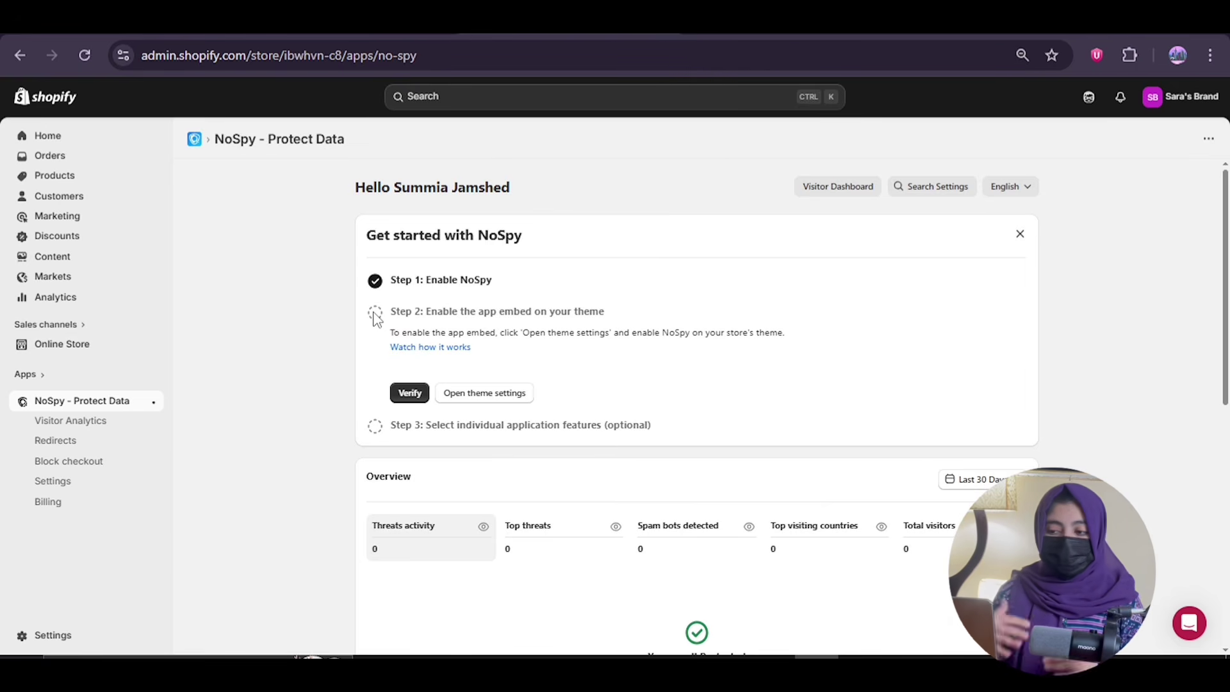
- Enable the No Spy Block app embed in the Dawn theme, save it, and verify and complete the NoSpy setup
{"action": "left_click", "coordinate": [485, 393]}
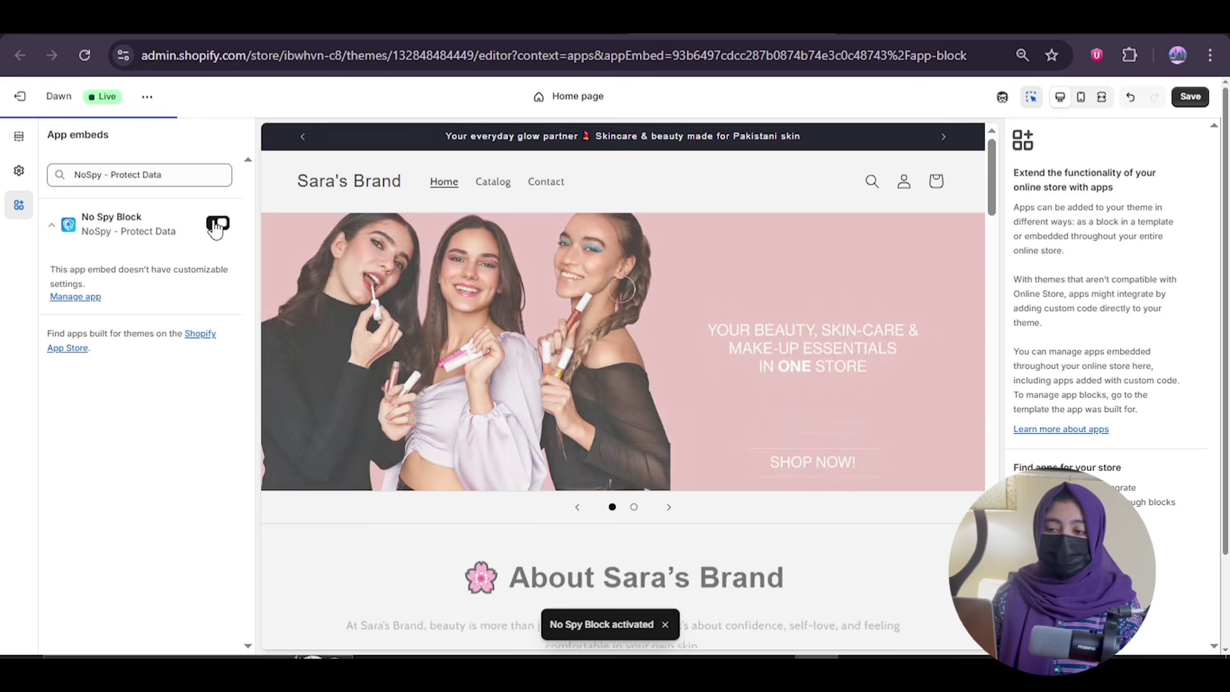
{"action": "left_click", "coordinate": [1208, 101]}
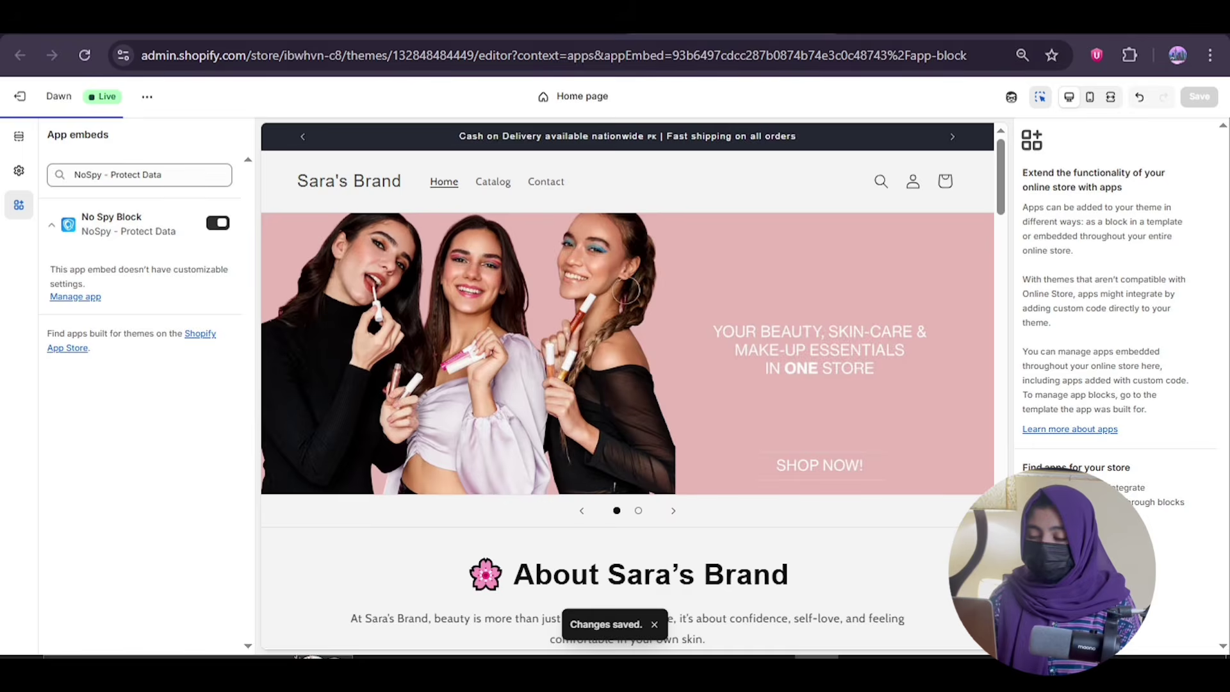
{"action": "left_click", "coordinate": [532, 22]}
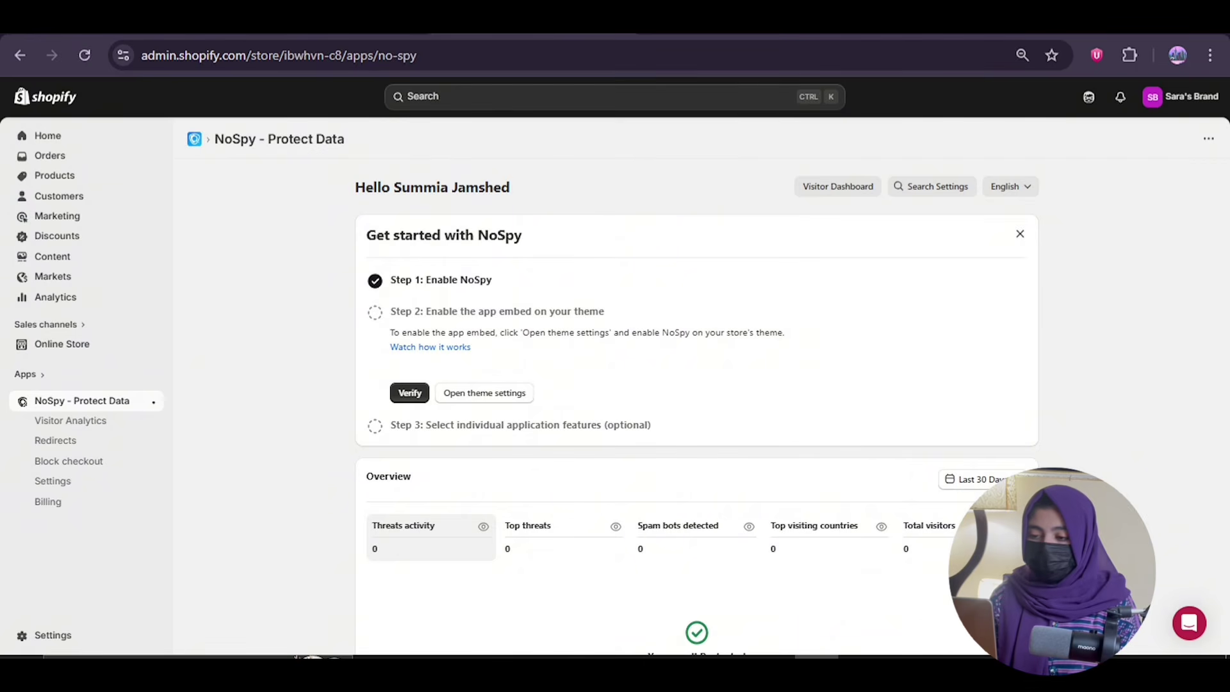
{"action": "left_click", "coordinate": [410, 393]}
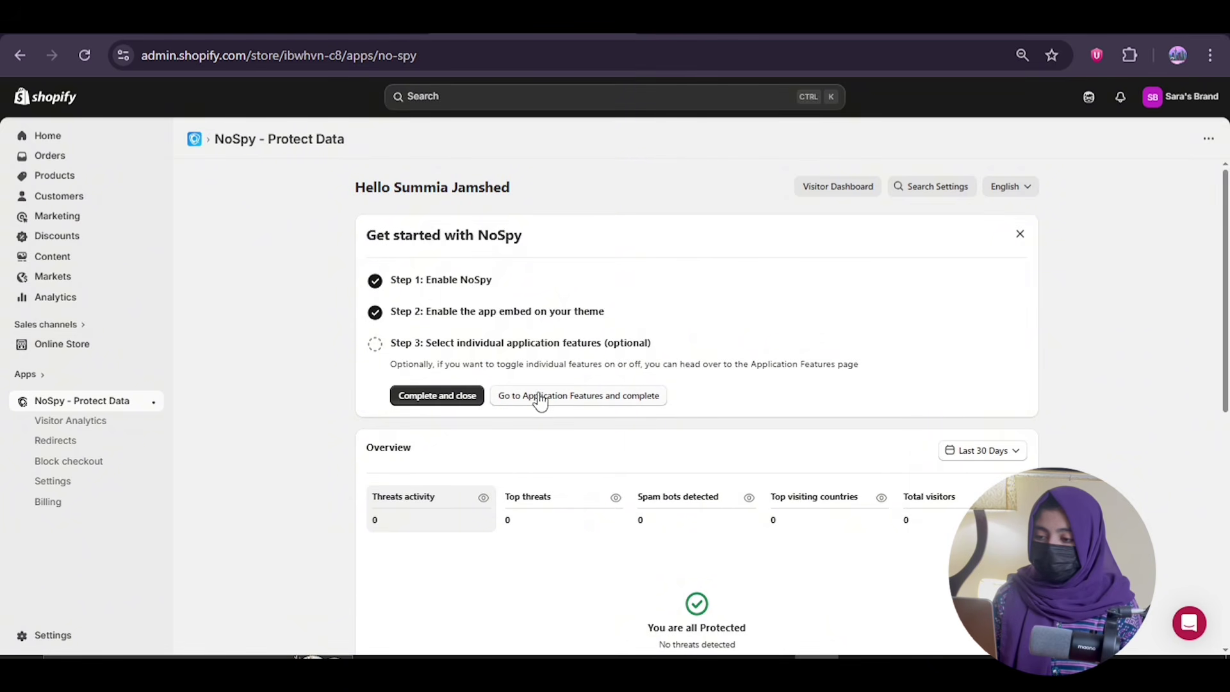
{"action": "left_click", "coordinate": [461, 396]}
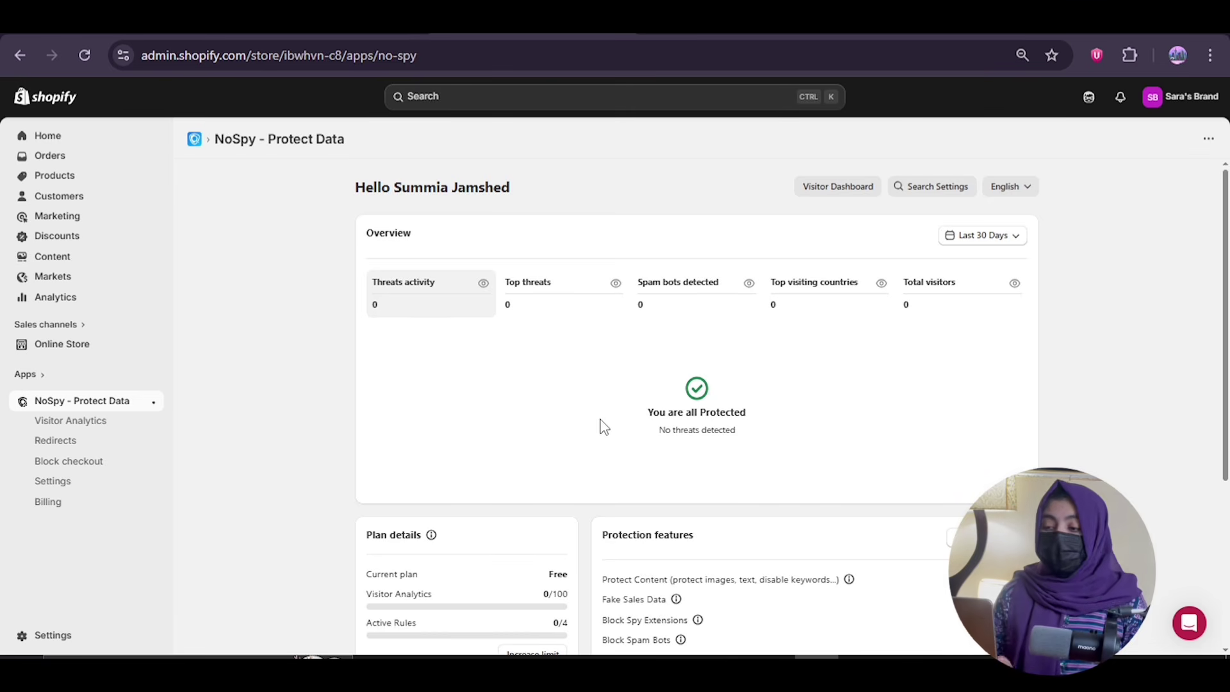
- Examine the demo lists of allowed, redirected and blocked visitors in NoSpy's Visitor Analytics
{"action": "left_click", "coordinate": [49, 506]}
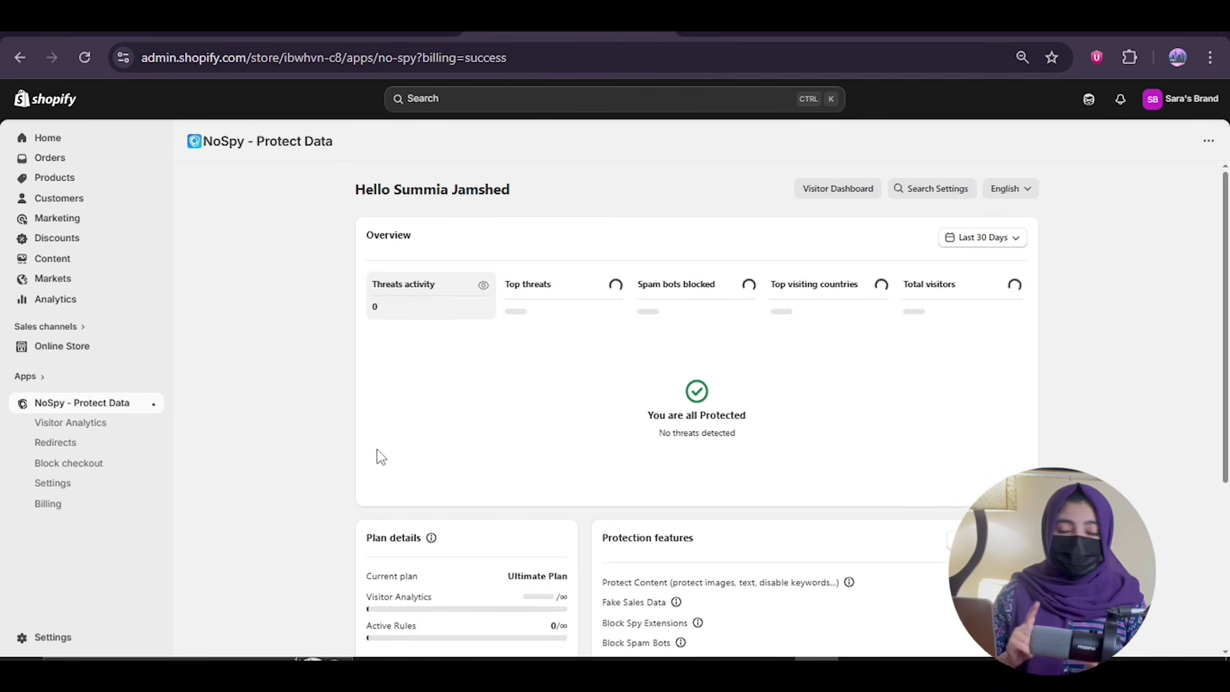
{"action": "left_click", "coordinate": [75, 426]}
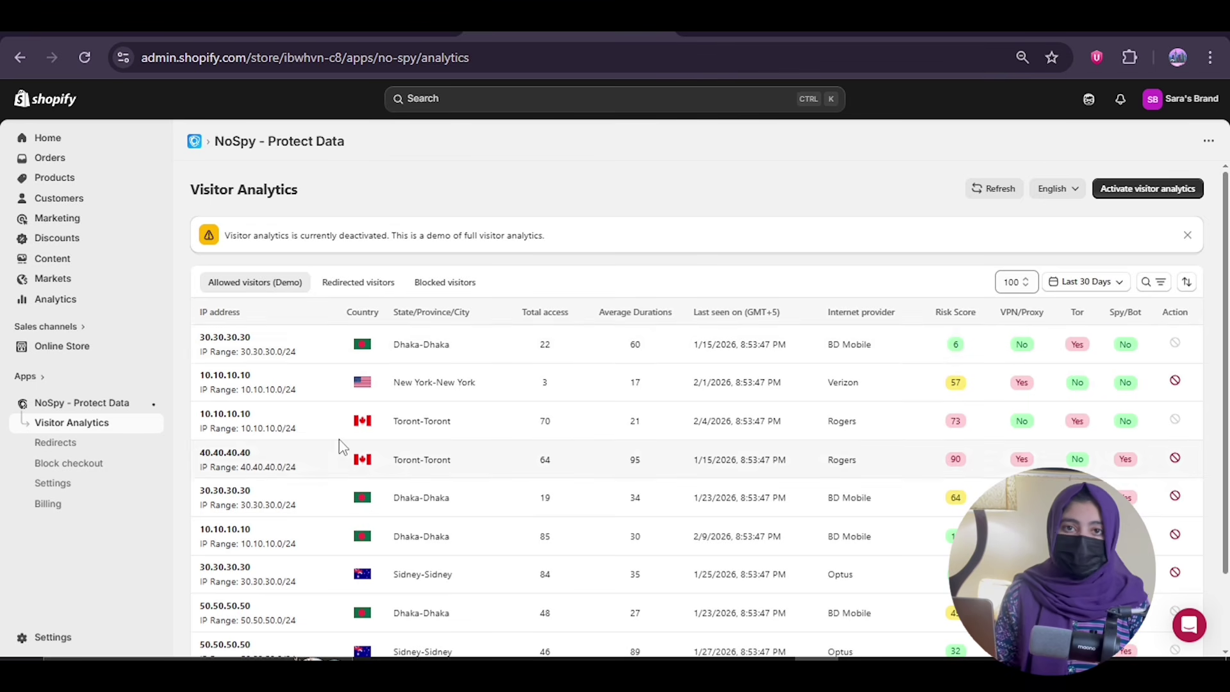
{"action": "scroll", "coordinate": [341, 440], "scroll_direction": "down", "scroll_amount": 1}
{"action": "scroll", "coordinate": [371, 359], "scroll_direction": "up", "scroll_amount": 1}
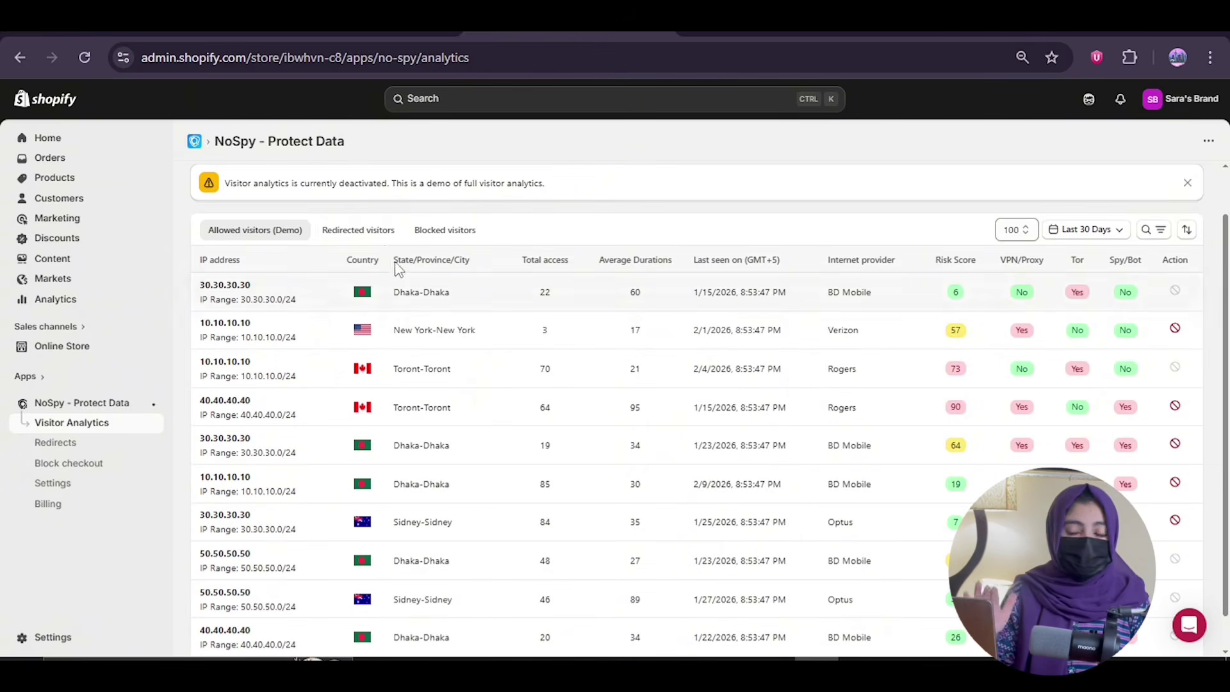
{"action": "left_click", "coordinate": [365, 232]}
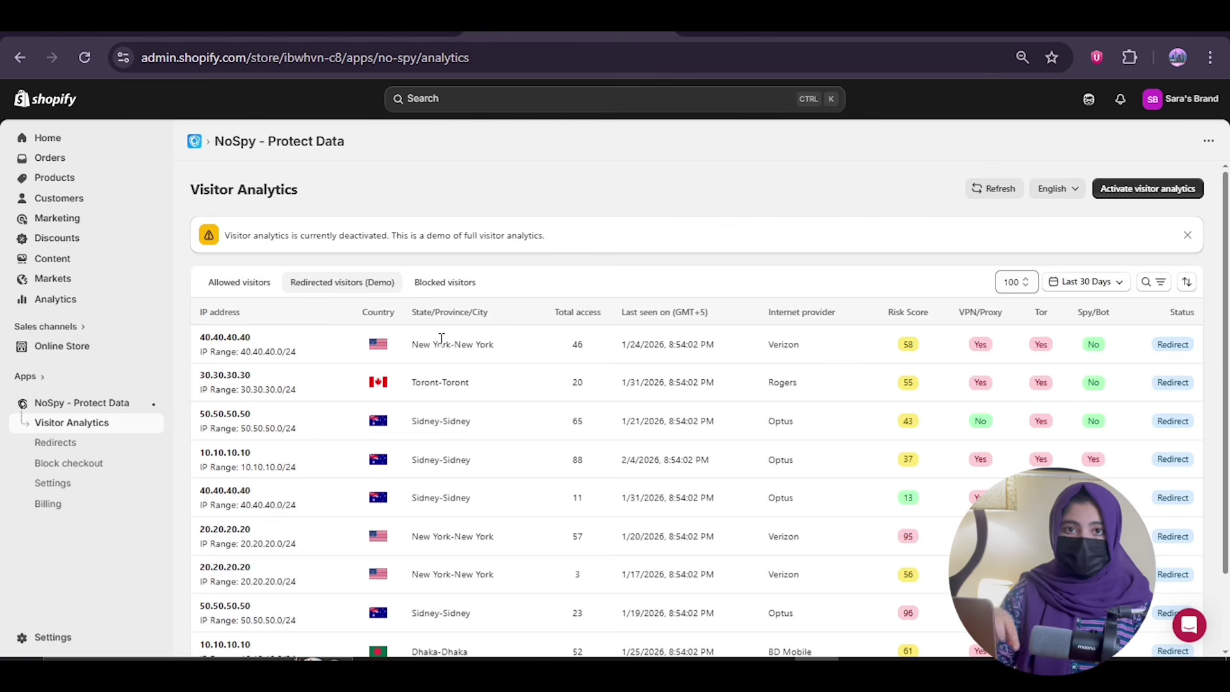
{"action": "scroll", "coordinate": [538, 458], "scroll_direction": "down", "scroll_amount": 2}
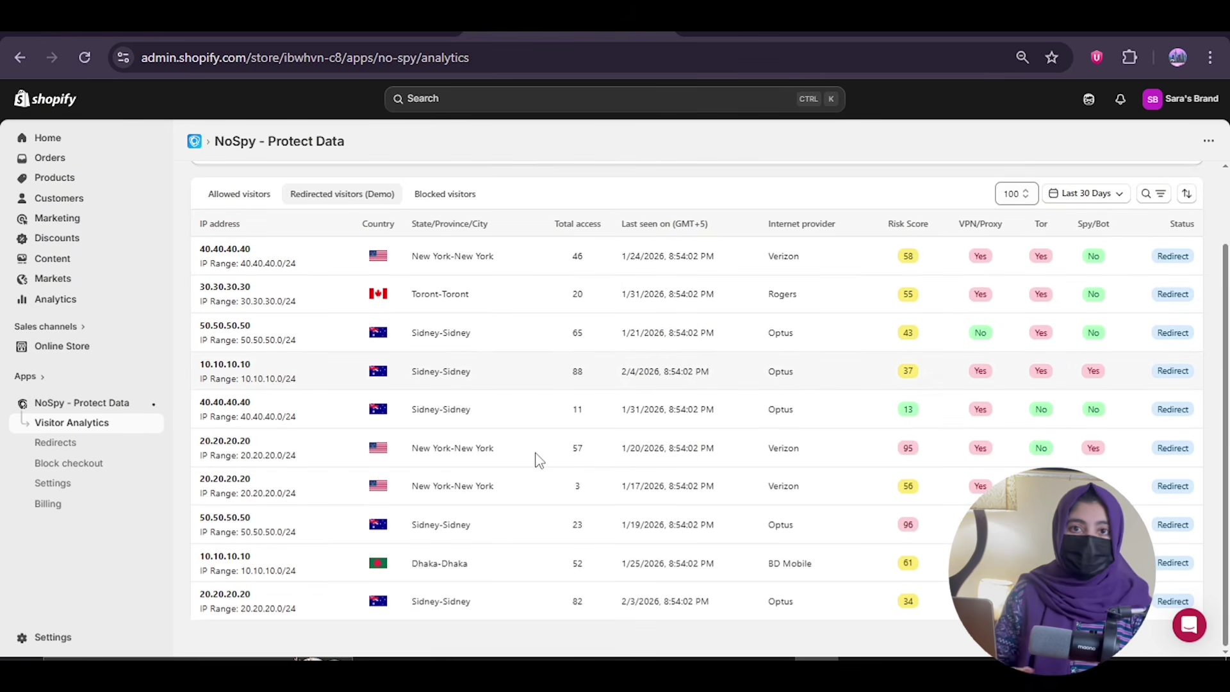
{"action": "scroll", "coordinate": [536, 459], "scroll_direction": "up", "scroll_amount": 2}
{"action": "left_click", "coordinate": [451, 284]}
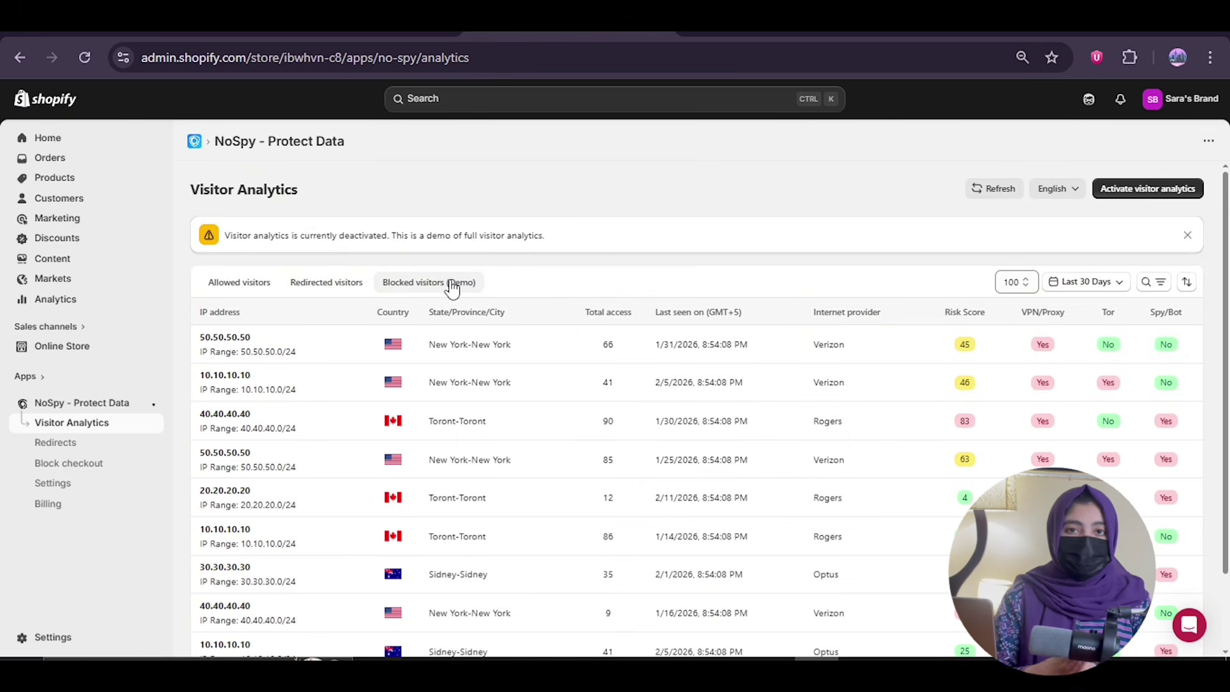
- Activate visitor analytics and switch it back off
{"action": "left_click", "coordinate": [1135, 192]}
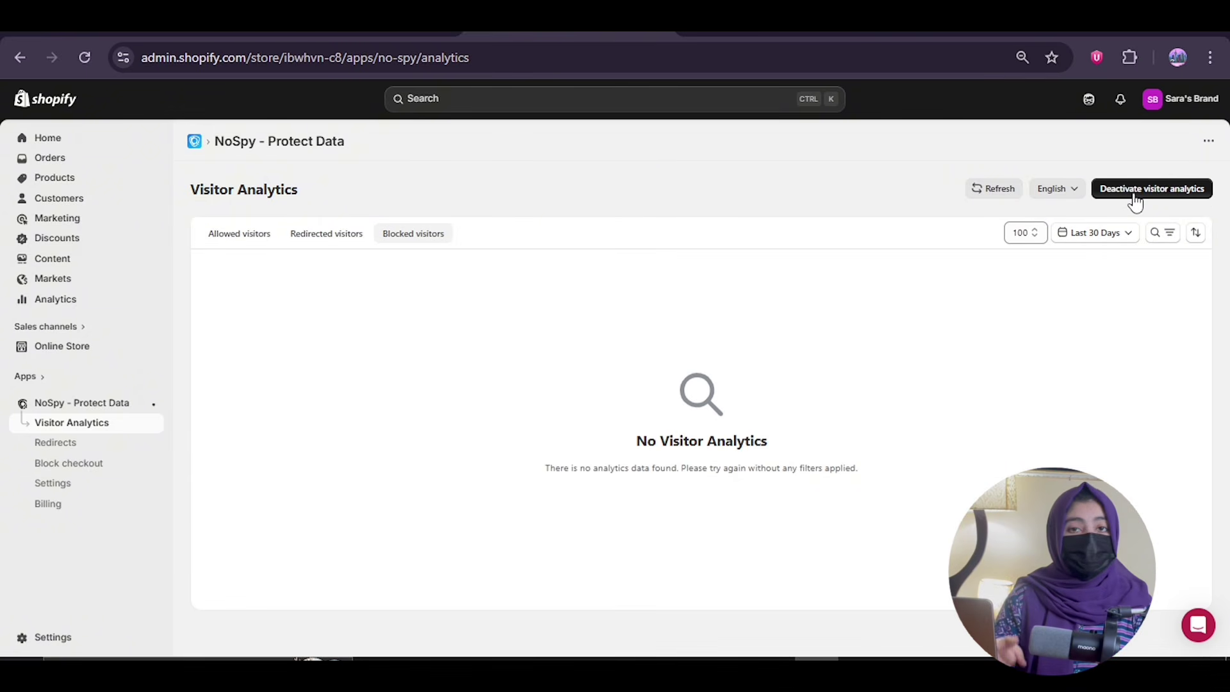
{"action": "left_click", "coordinate": [1134, 192]}
- Look over the NoSpy pricing plans and compare the redirected and blocked visitor lists in Visitor Analytics
{"action": "left_click", "coordinate": [50, 509]}
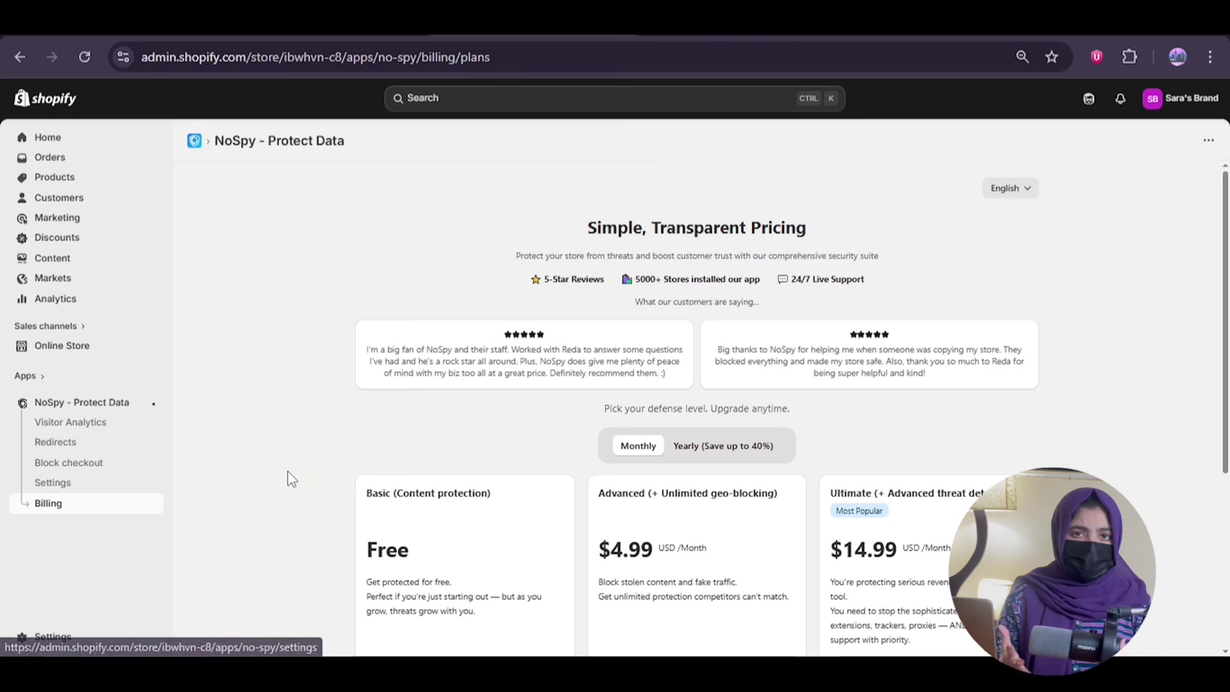
{"action": "scroll", "coordinate": [288, 472], "scroll_direction": "down", "scroll_amount": 3}
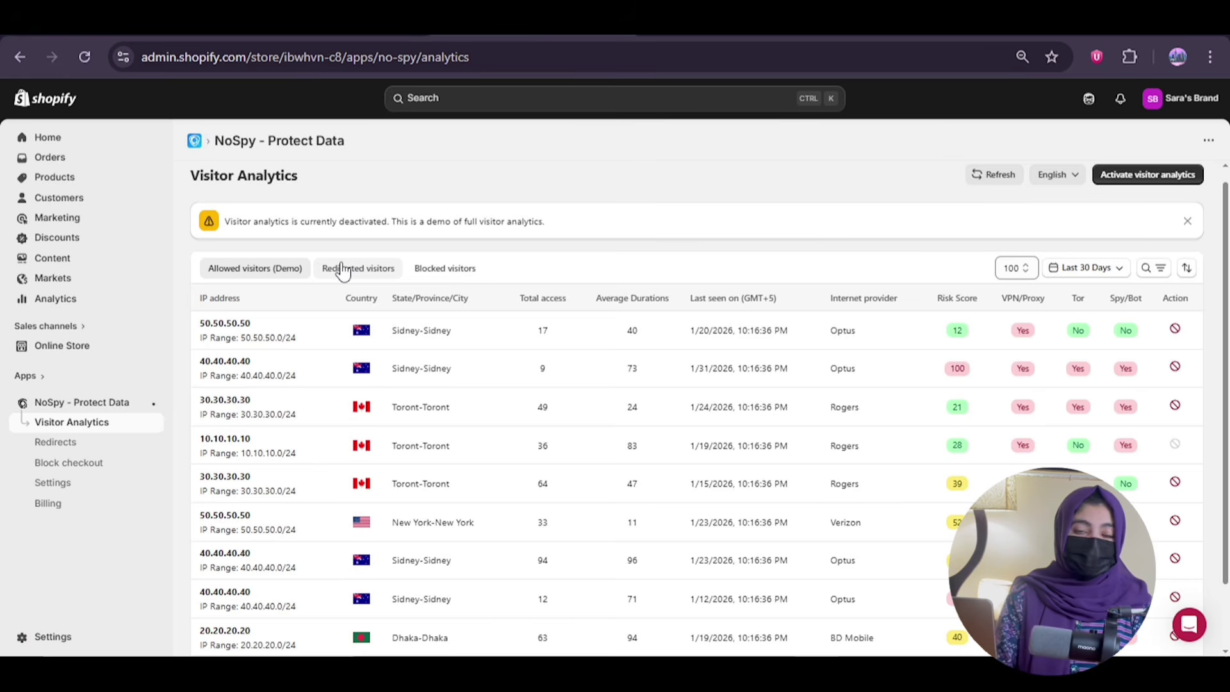
{"action": "left_click", "coordinate": [343, 269]}
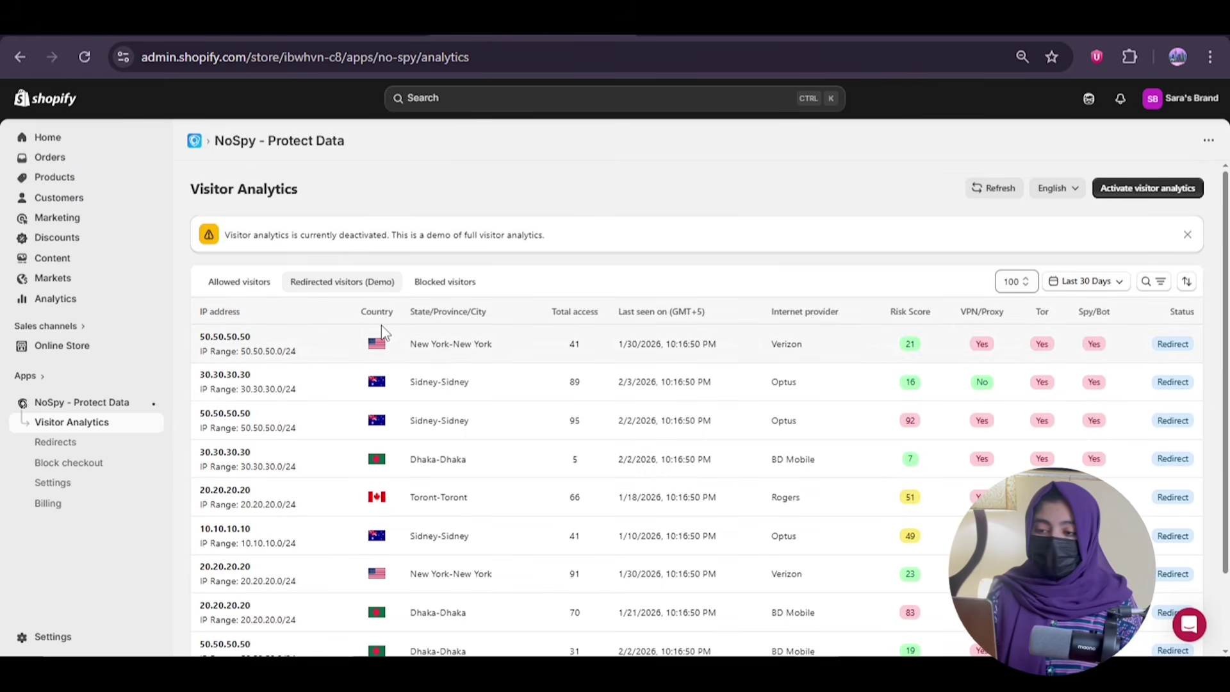
{"action": "scroll", "coordinate": [381, 325], "scroll_direction": "down", "scroll_amount": 2}
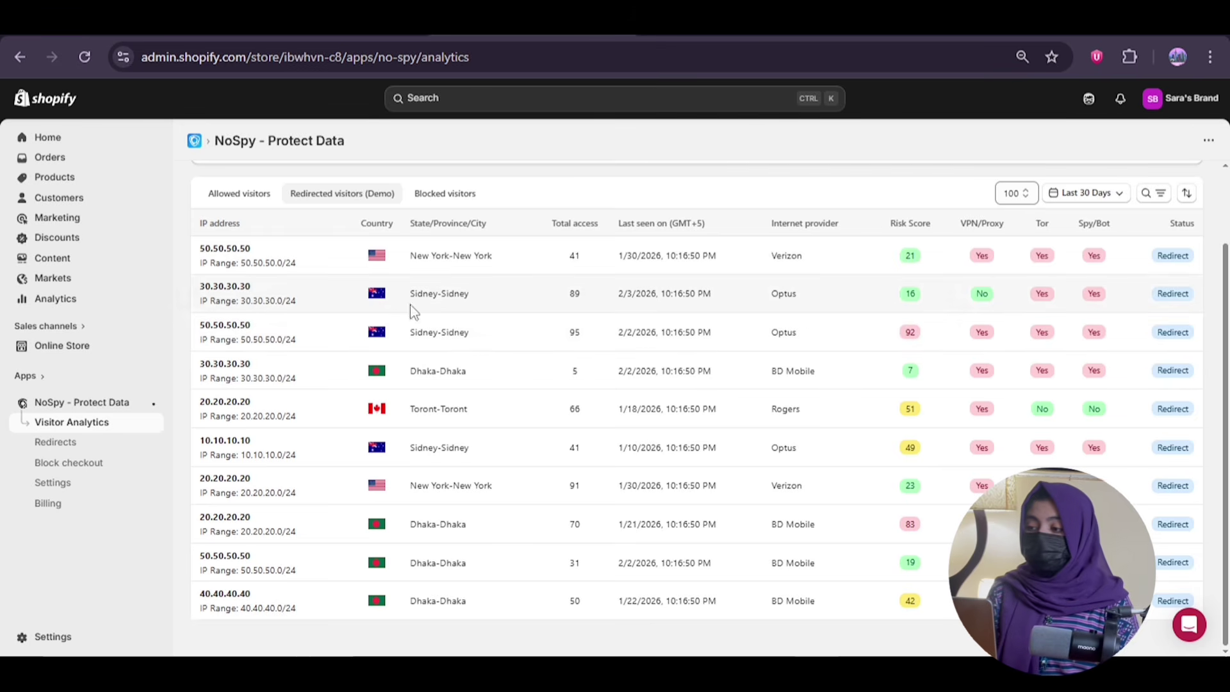
{"action": "left_click", "coordinate": [457, 196]}
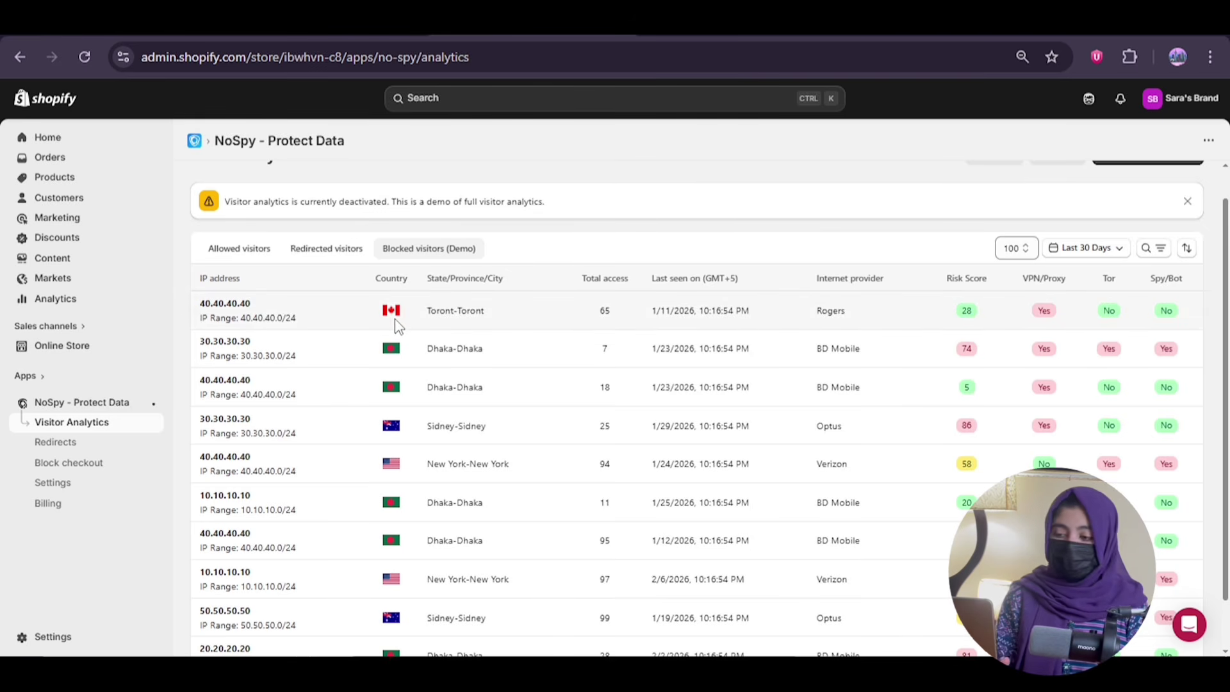
{"action": "scroll", "coordinate": [397, 325], "scroll_direction": "down", "scroll_amount": 2}
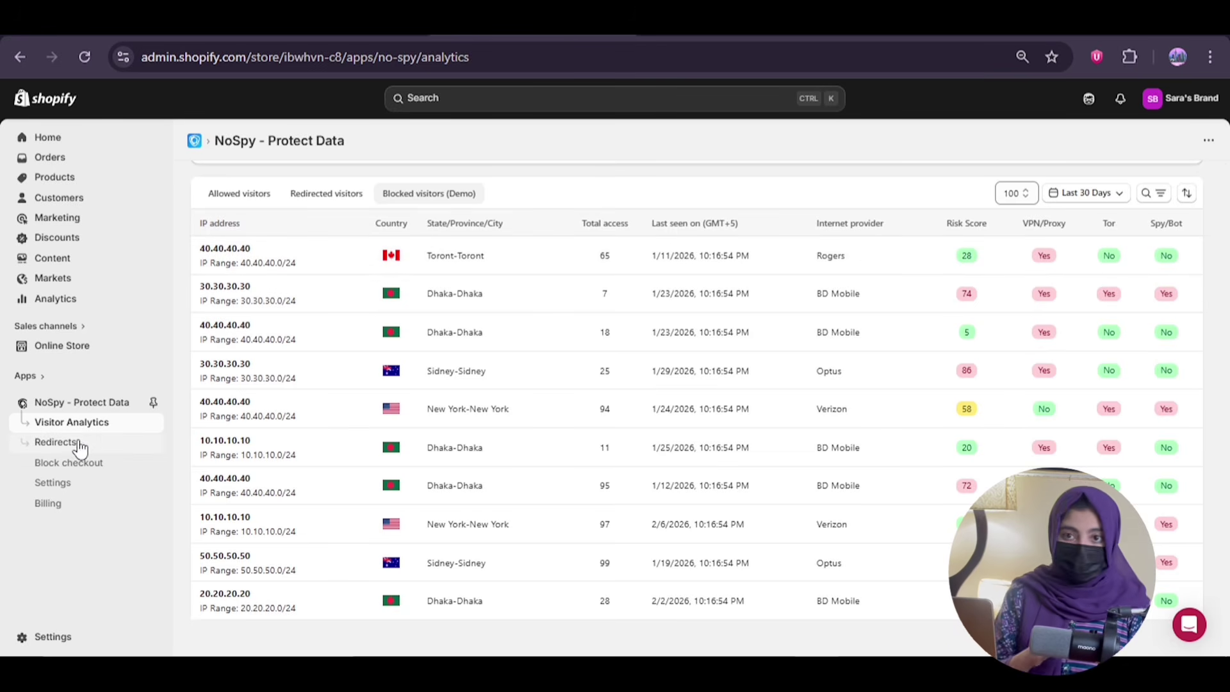
{"action": "left_click", "coordinate": [326, 192]}
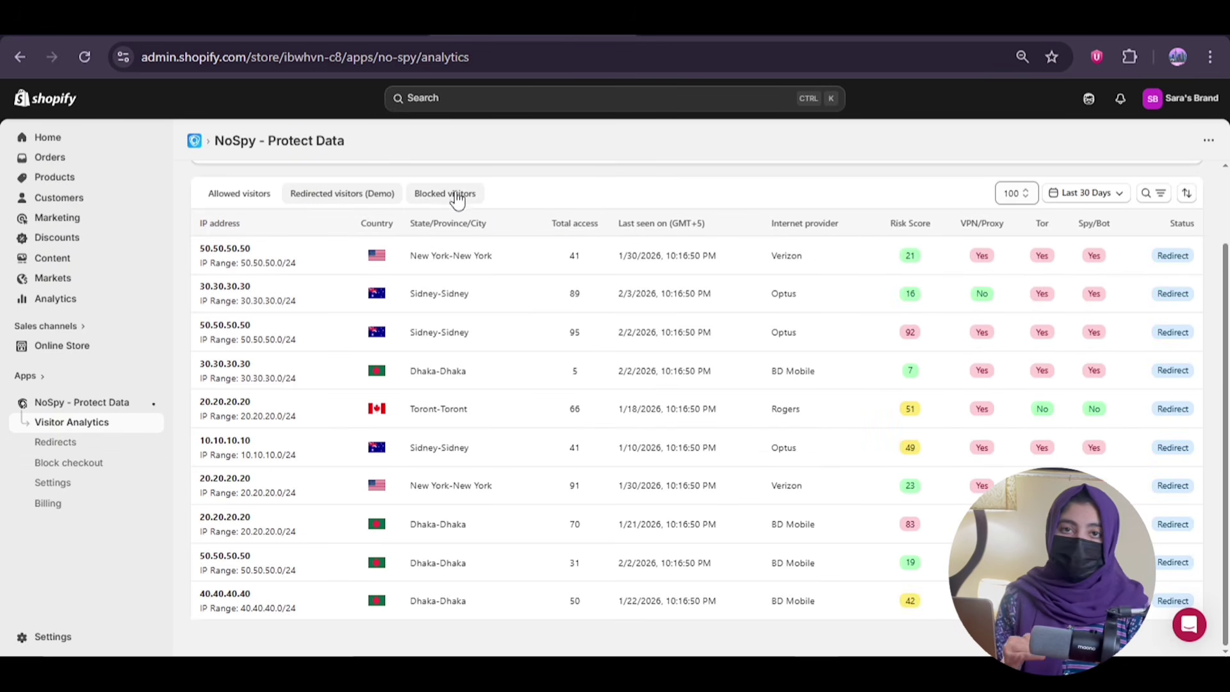
{"action": "left_click", "coordinate": [456, 194]}
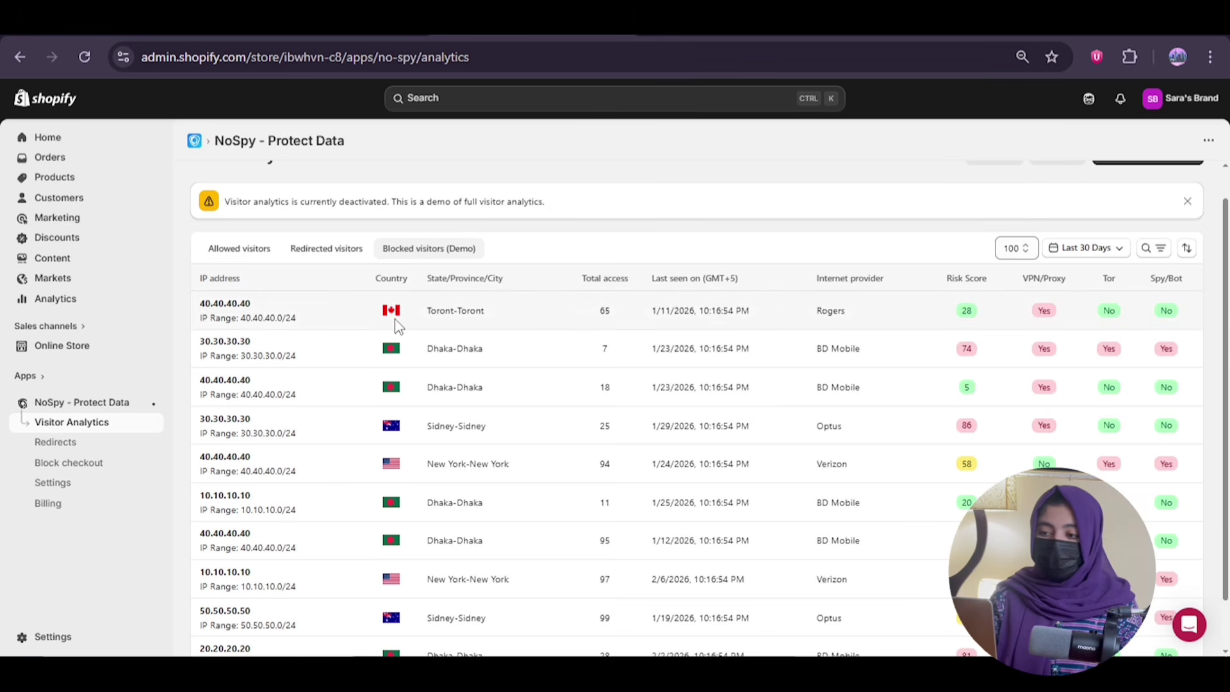
{"action": "scroll", "coordinate": [397, 327], "scroll_direction": "down", "scroll_amount": 2}
- Look at the available redirect rule types and the form for redirecting an IP address, and return to the Redirects overview
{"action": "left_click", "coordinate": [56, 442]}
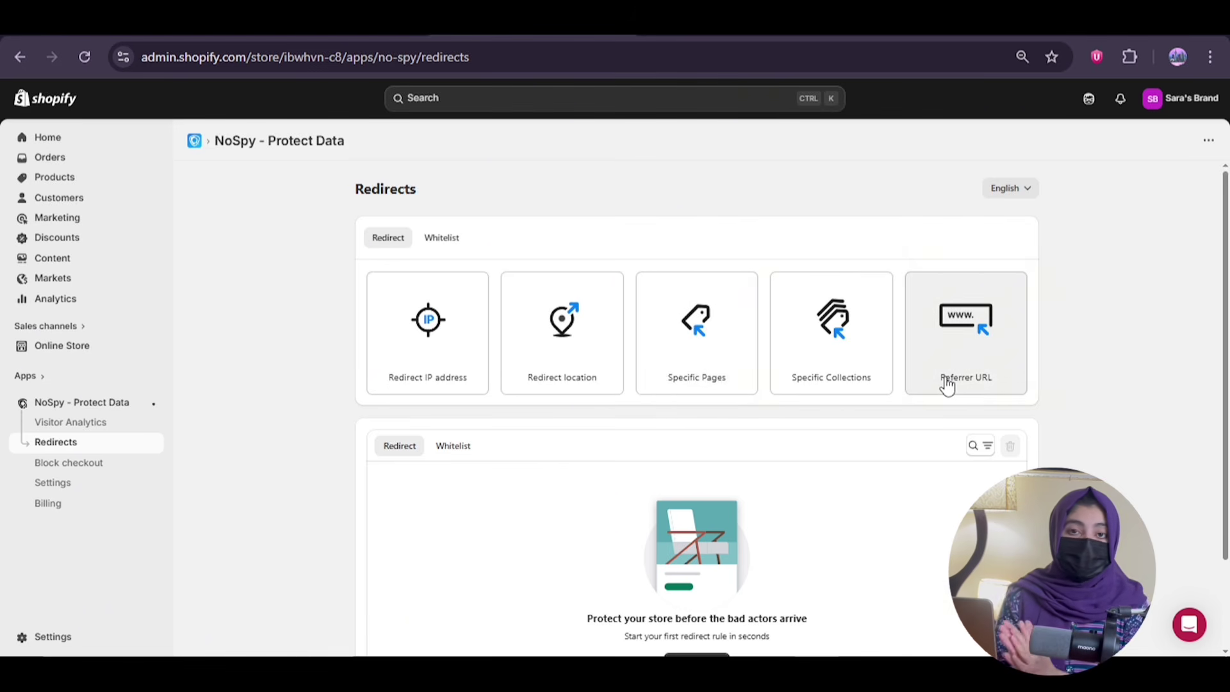
{"action": "left_click", "coordinate": [431, 372]}
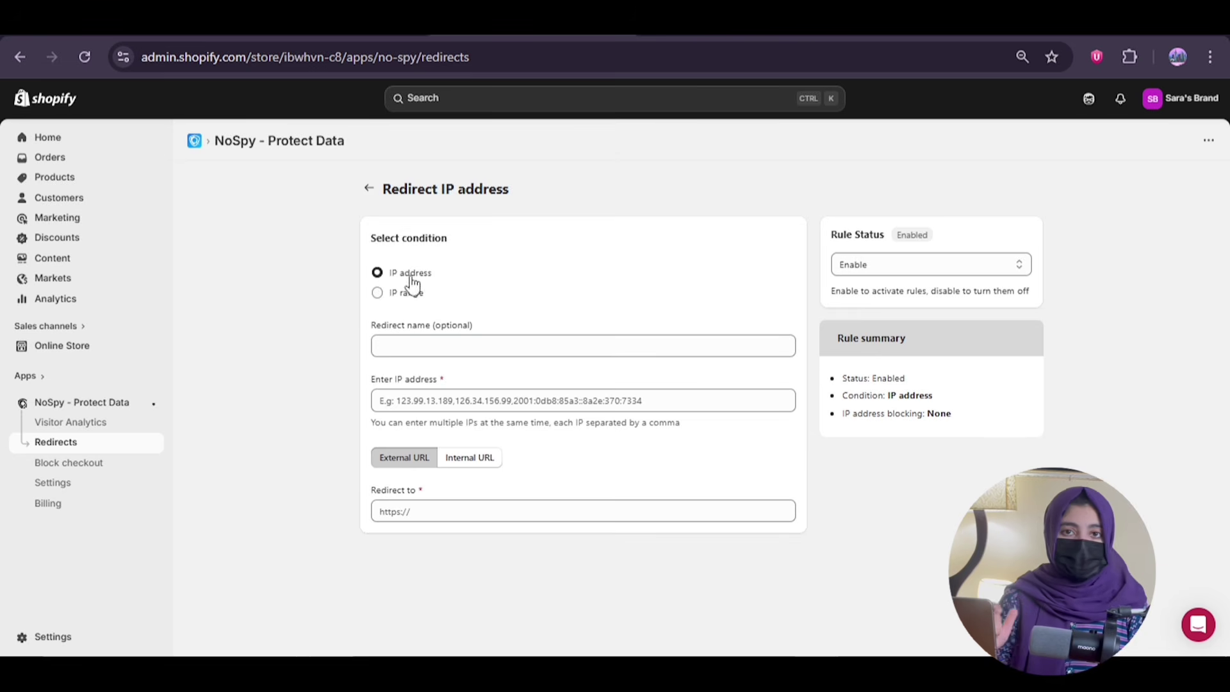
{"action": "left_click", "coordinate": [56, 443]}
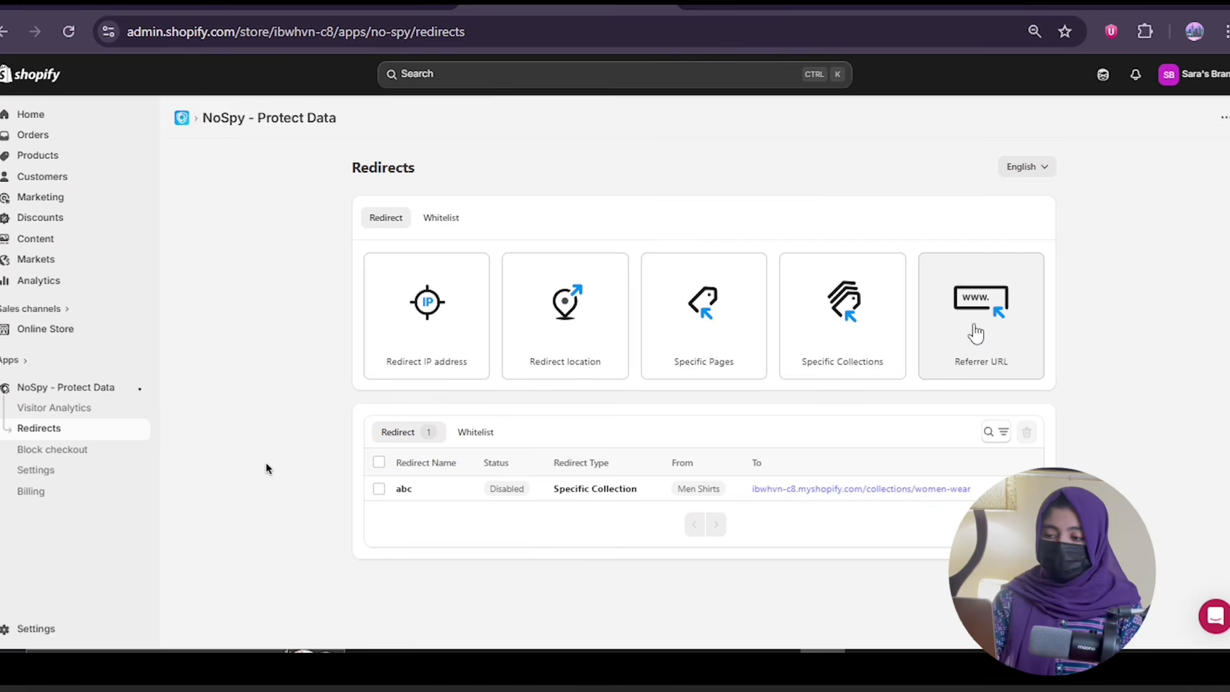
{"action": "left_click", "coordinate": [975, 333]}
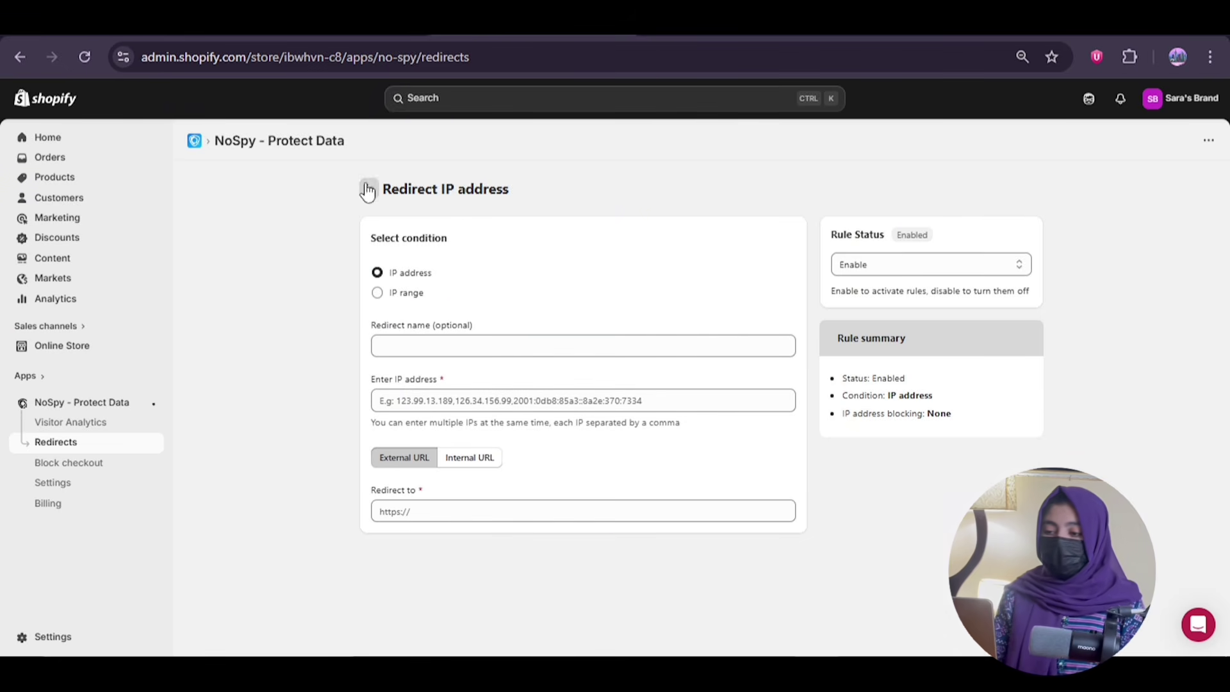
{"action": "left_click", "coordinate": [367, 189]}
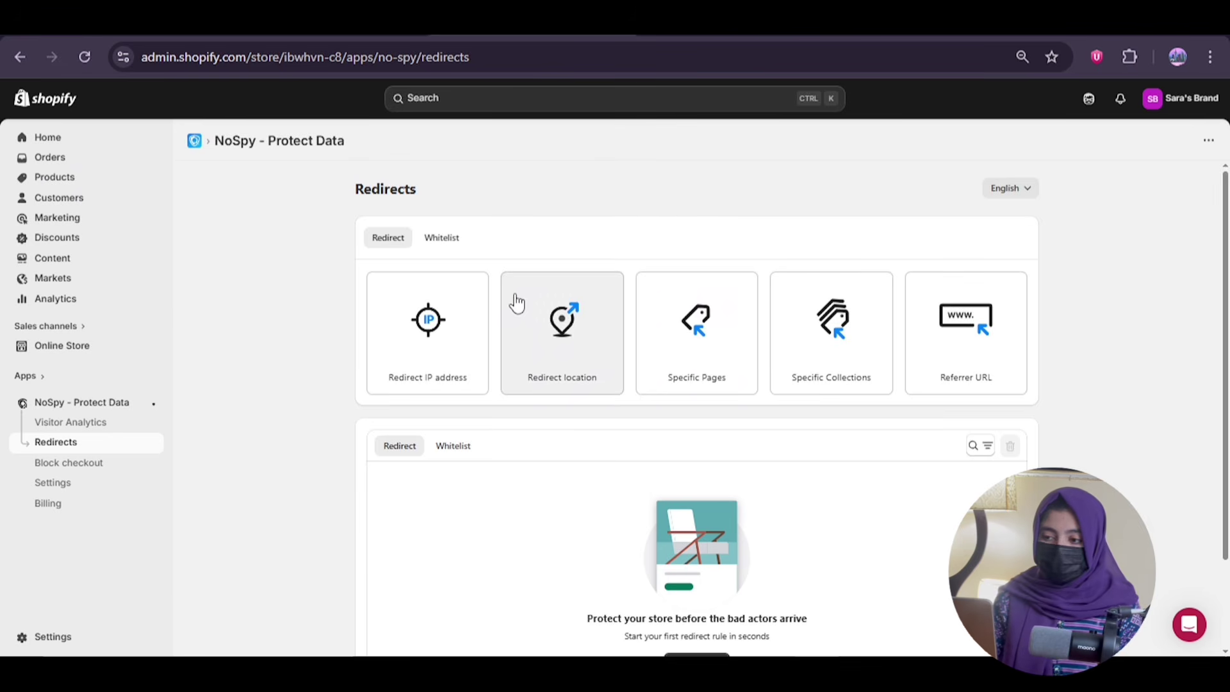
- Start a Specific Collections redirect rule named abc and select the Men Shirts collection for it
{"action": "left_click", "coordinate": [832, 378]}
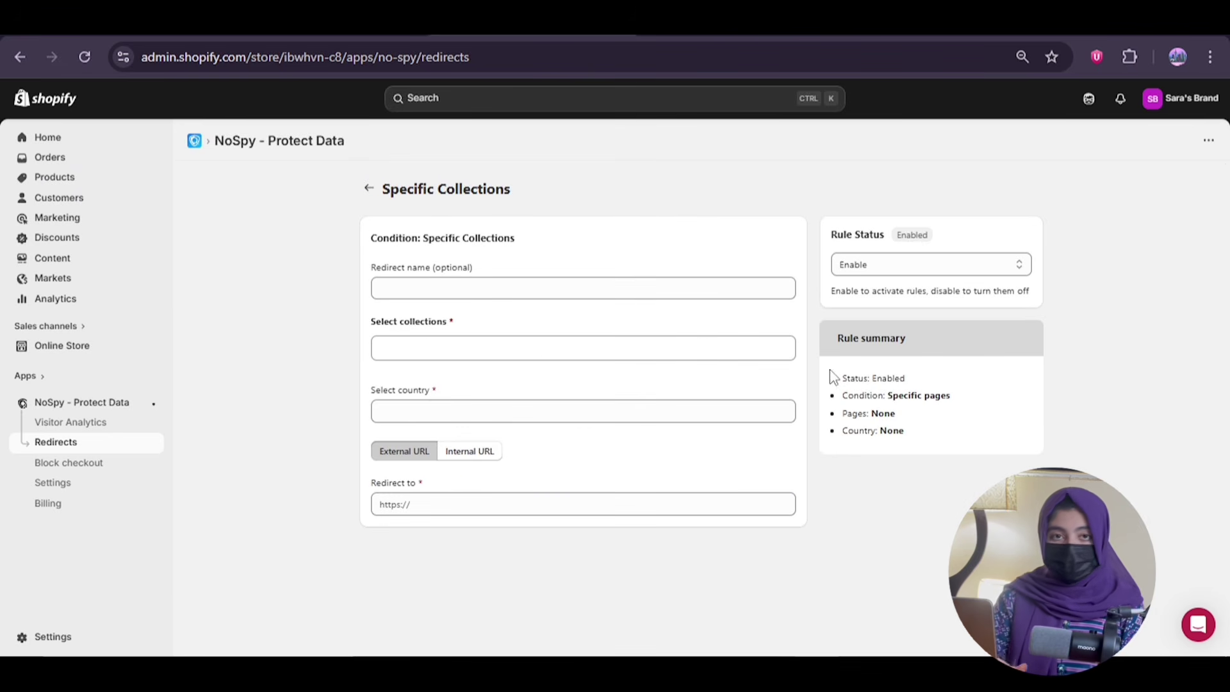
{"action": "left_click", "coordinate": [424, 287]}
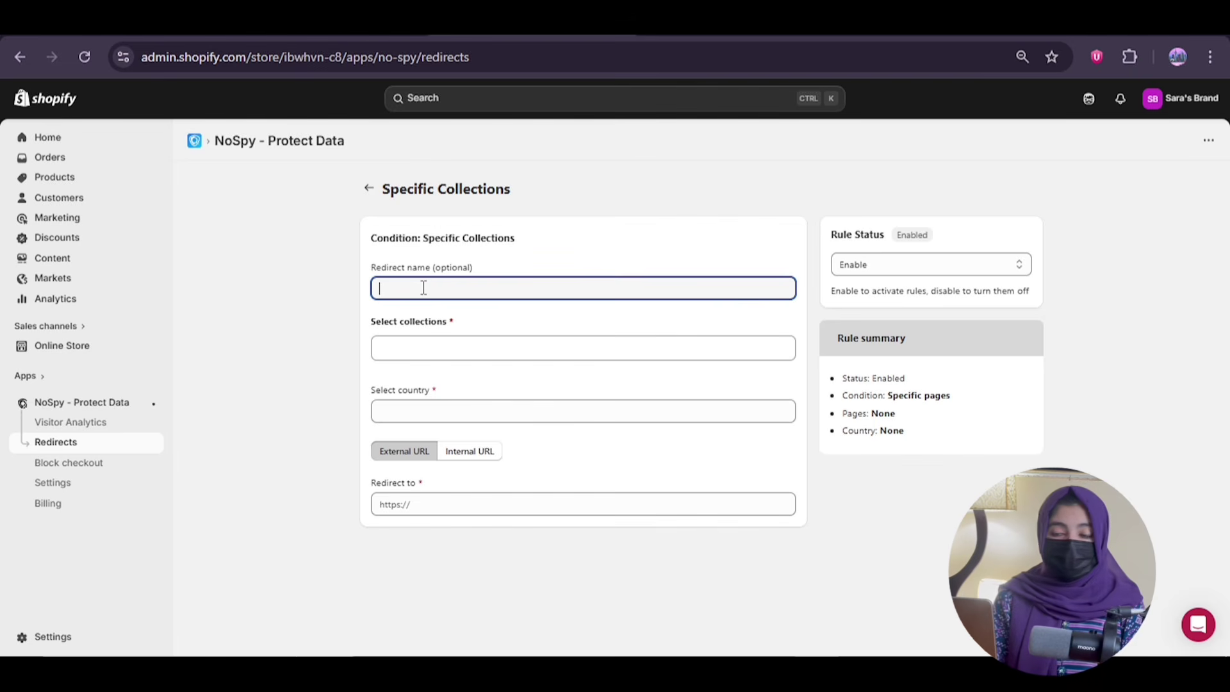
{"action": "type", "text": "abc"}
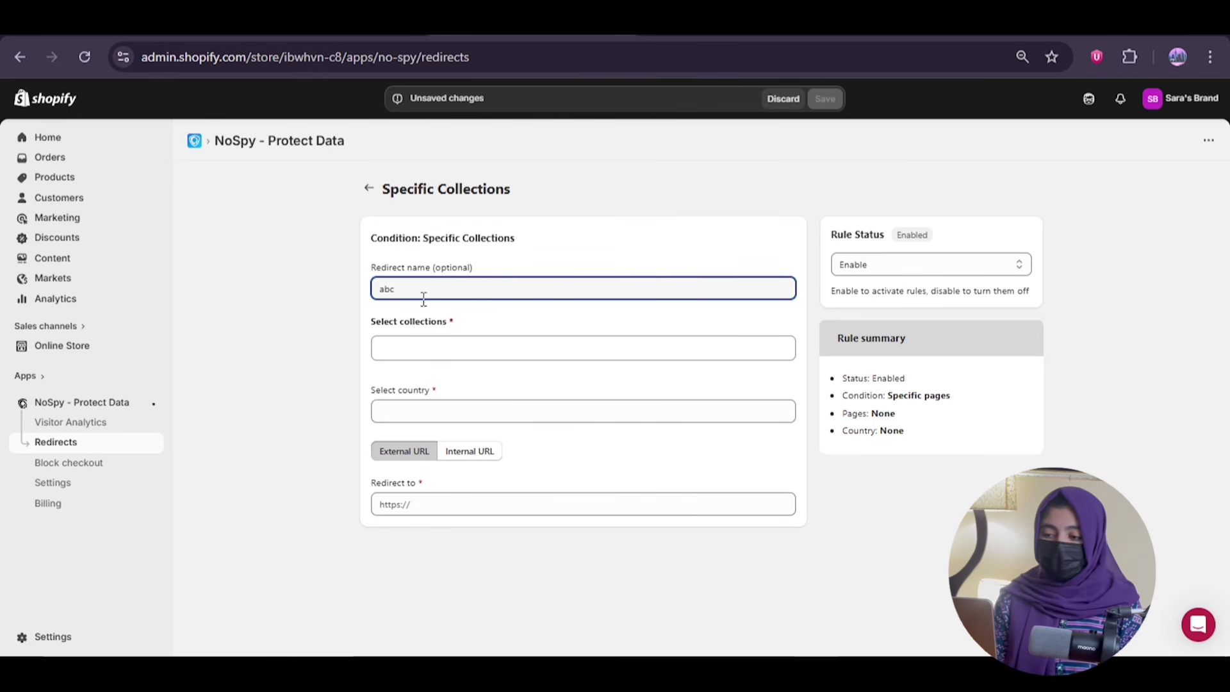
{"action": "left_click", "coordinate": [421, 352]}
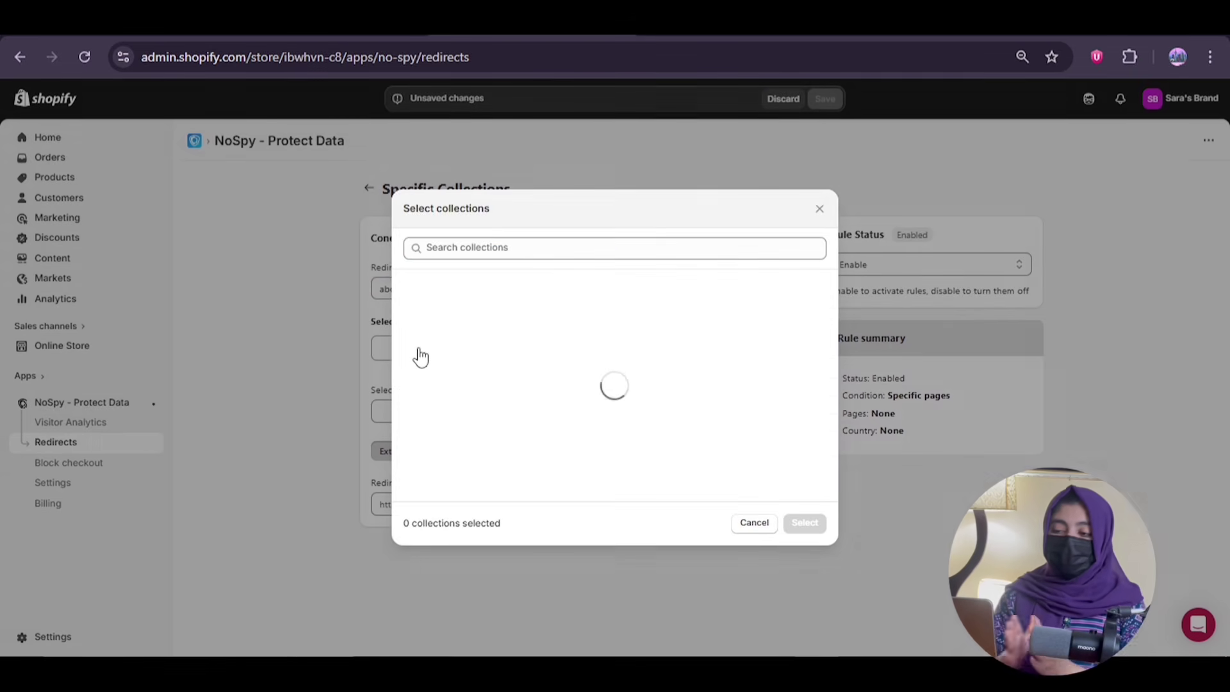
{"action": "left_click", "coordinate": [410, 291]}
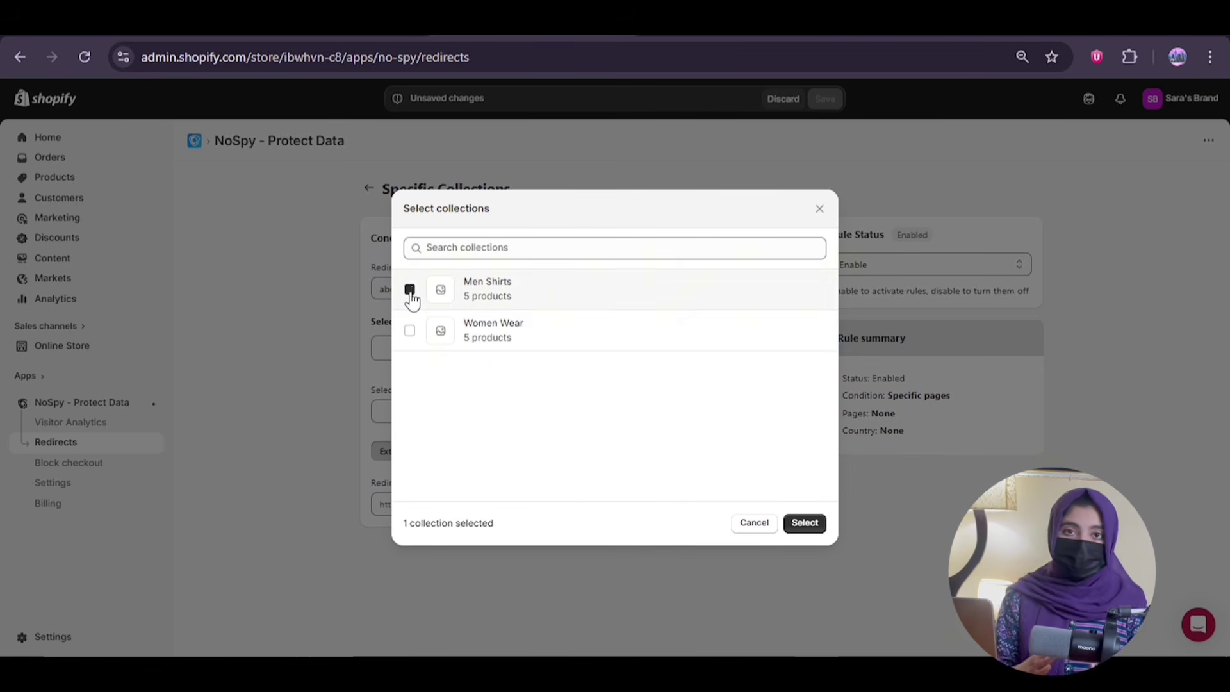
{"action": "left_click", "coordinate": [817, 527]}
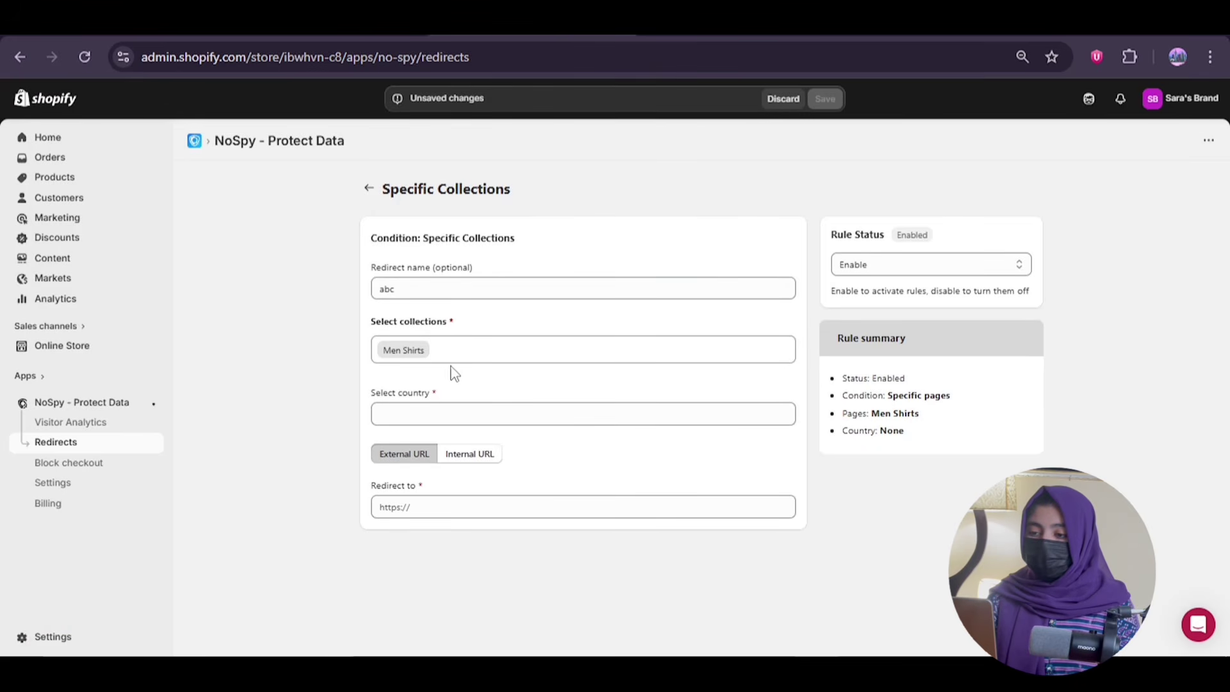
- Select Pakistan as the country for the Men Shirts redirect rule
{"action": "left_click", "coordinate": [435, 414]}
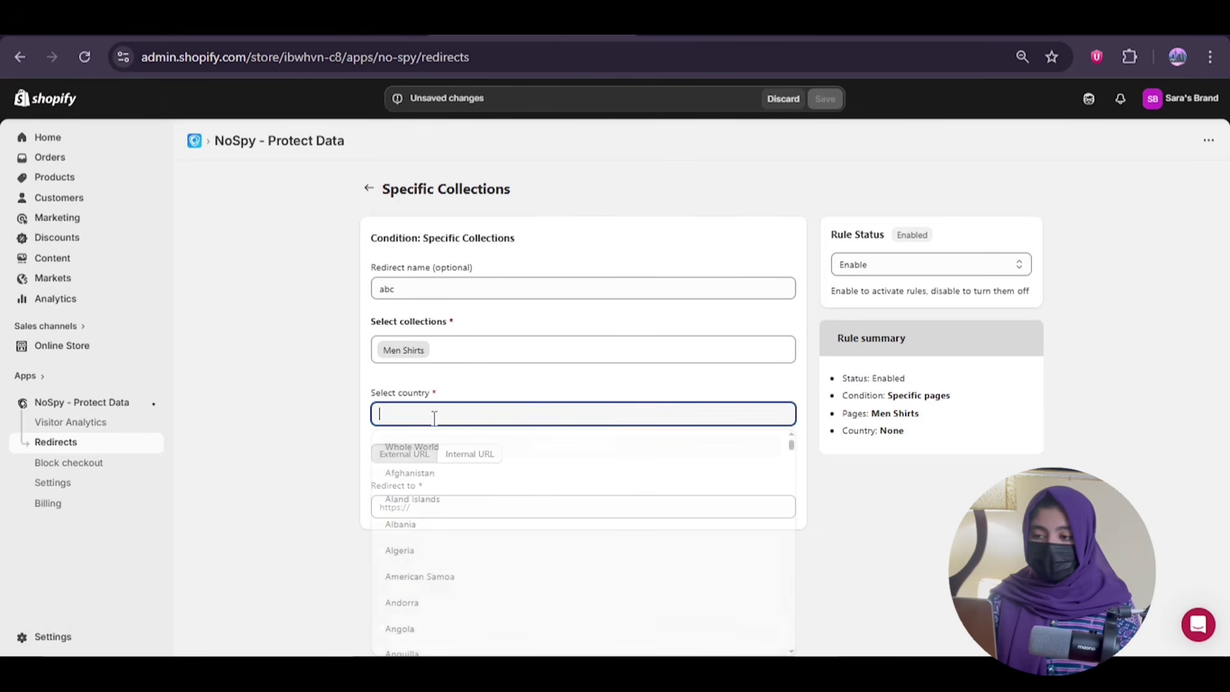
{"action": "type", "text": "pak"}
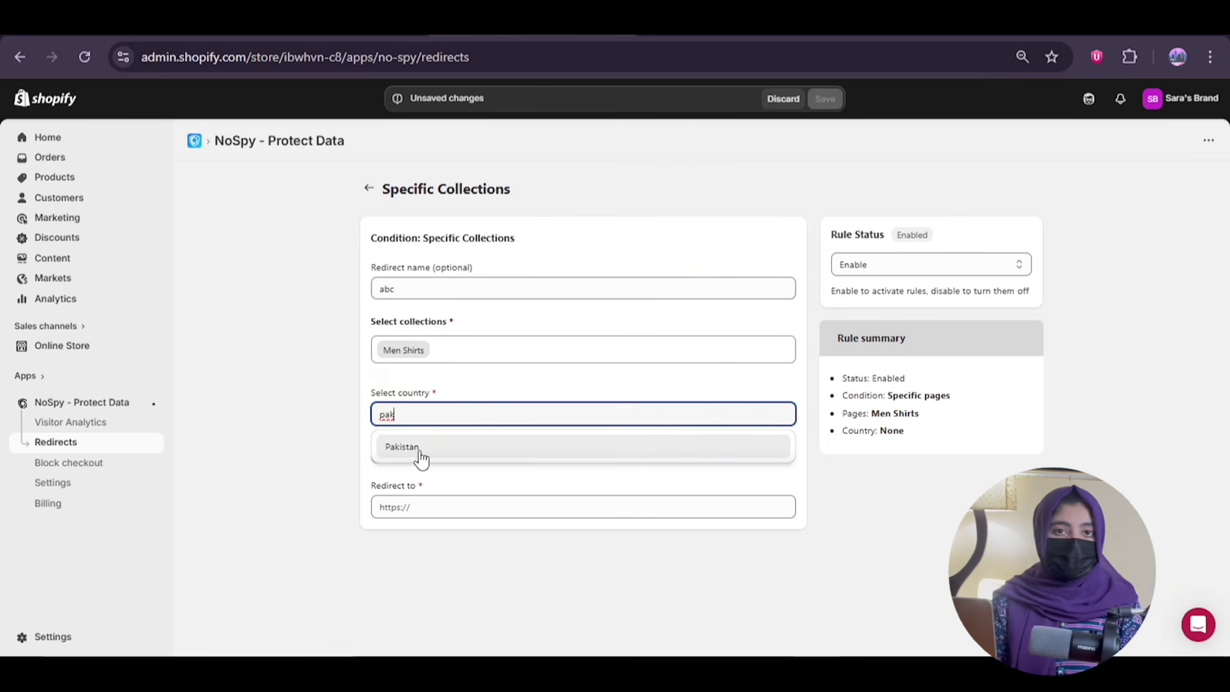
{"action": "left_click", "coordinate": [421, 458]}
- Copy the Women Wear collection's URL from the online store and enter it as the rule's external redirect link
{"action": "left_click", "coordinate": [444, 524]}
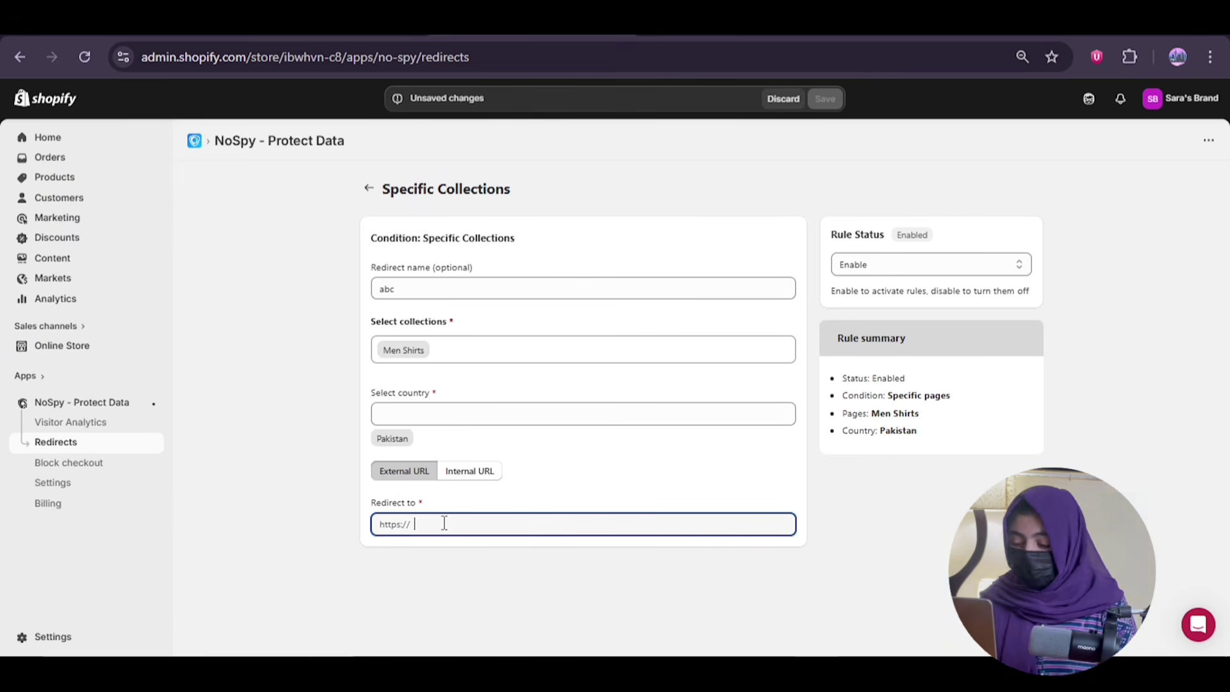
{"action": "left_click", "coordinate": [144, 350]}
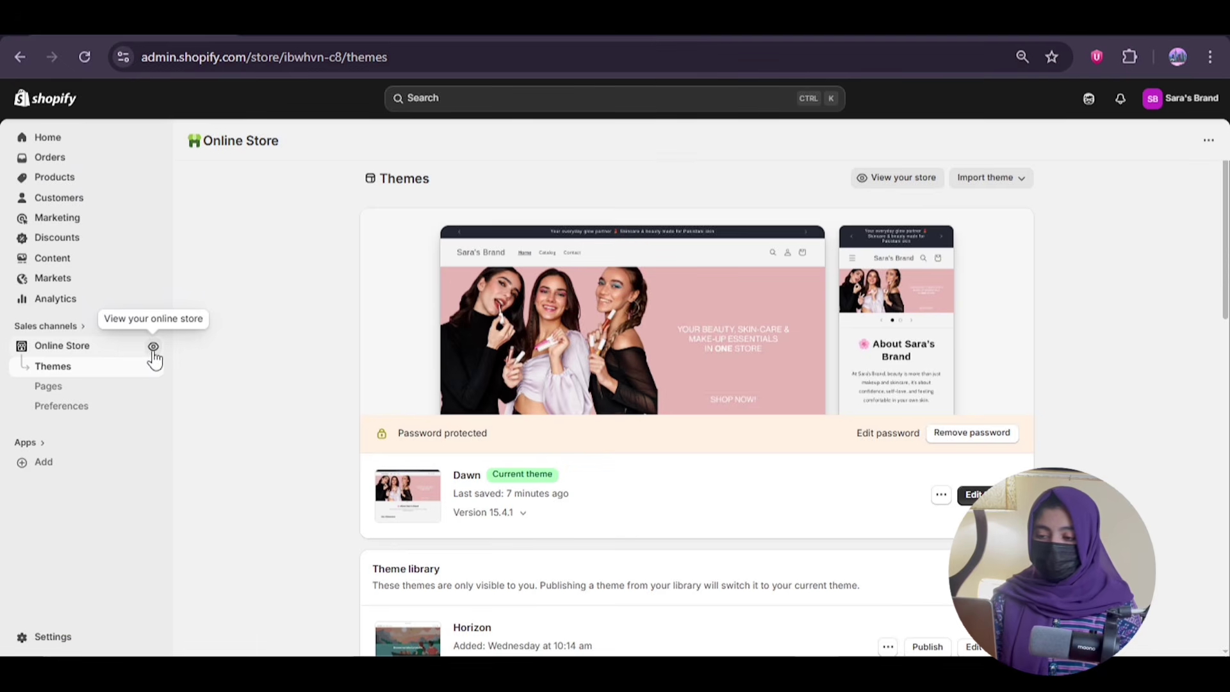
{"action": "left_click", "coordinate": [152, 349]}
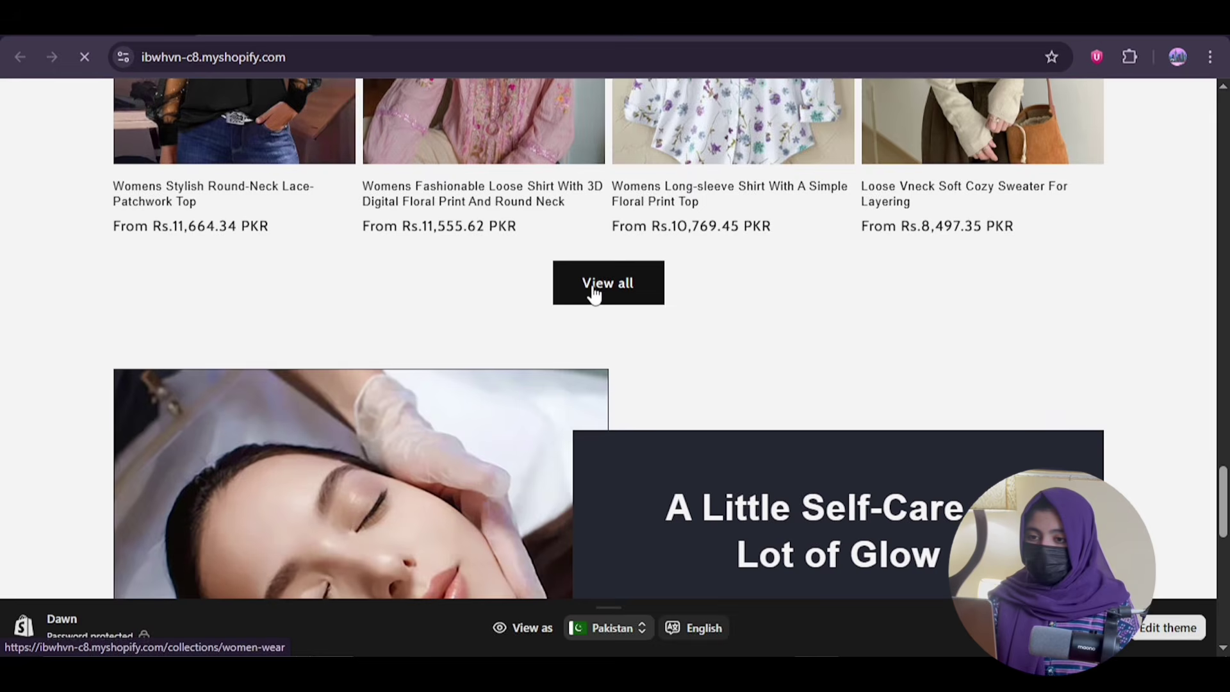
{"action": "left_click", "coordinate": [590, 287]}
{"action": "left_click", "coordinate": [452, 52]}
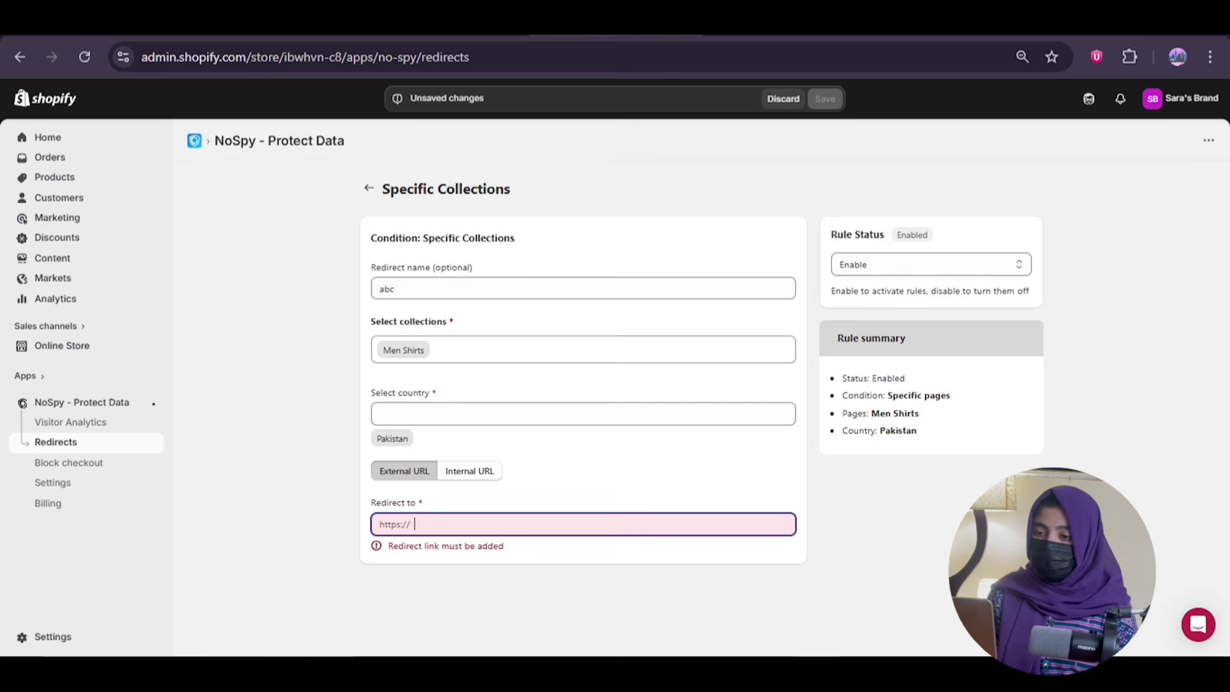
{"action": "type", "text": "https://ibwhvn-c8.myshopify.com/collections/women-wear"}
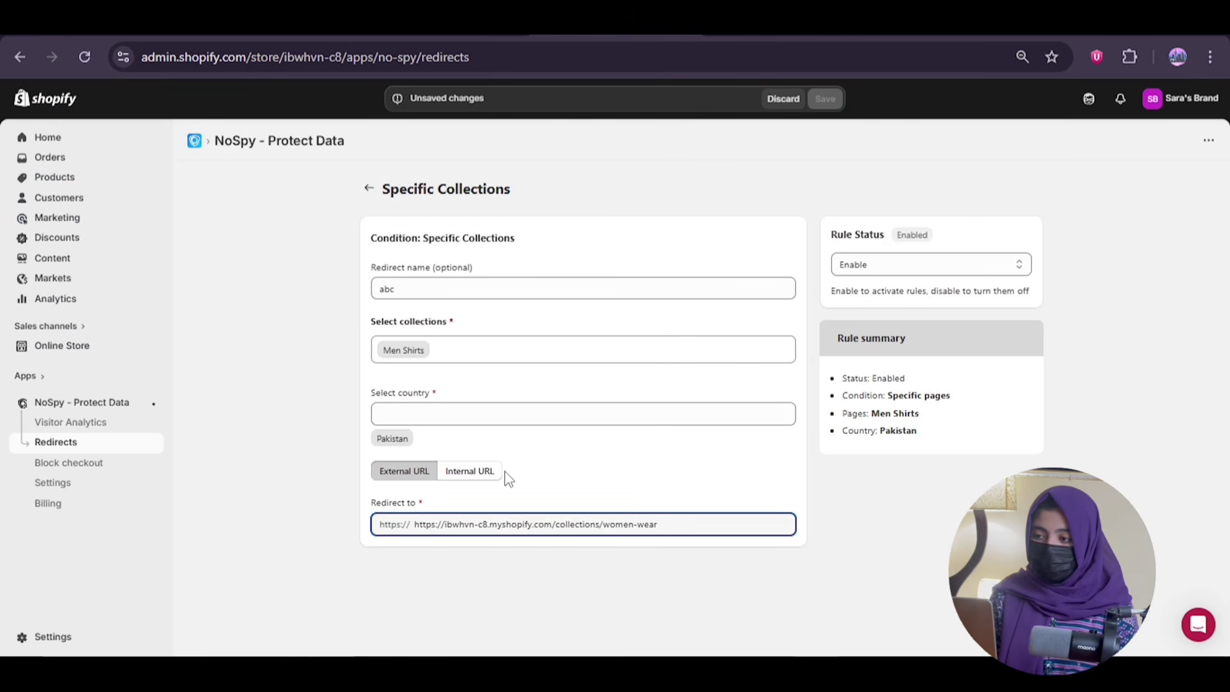
{"action": "left_click", "coordinate": [858, 530]}
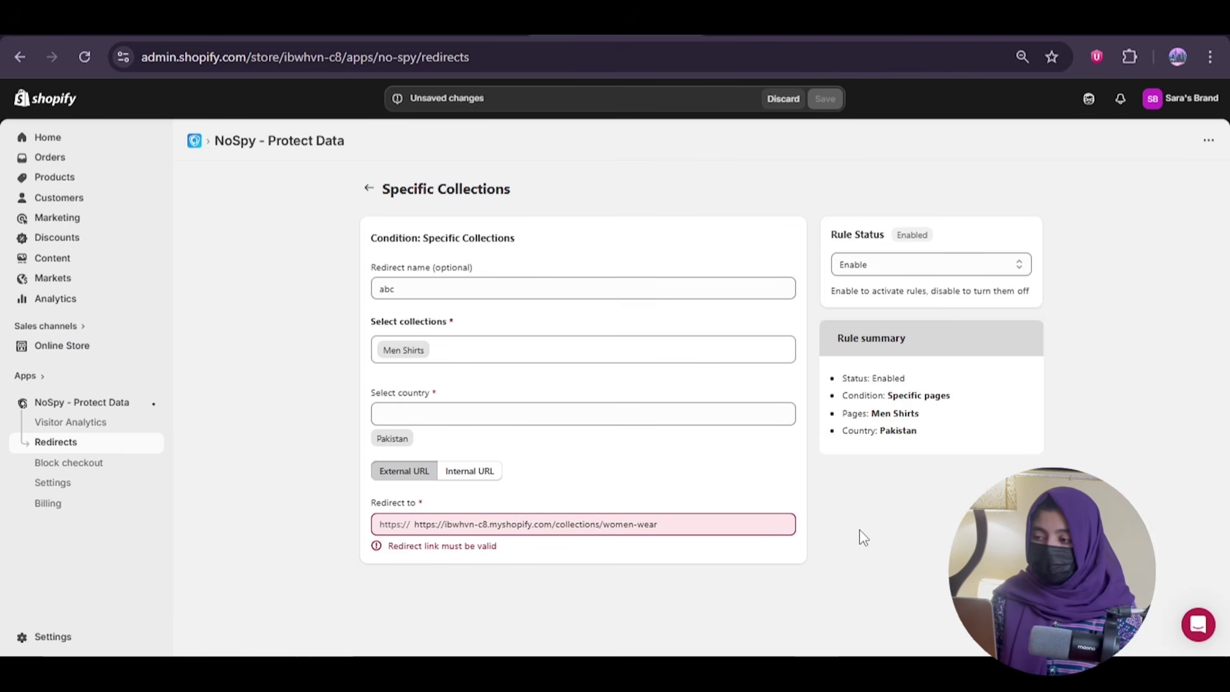
{"action": "triple_click", "coordinate": [497, 525]}
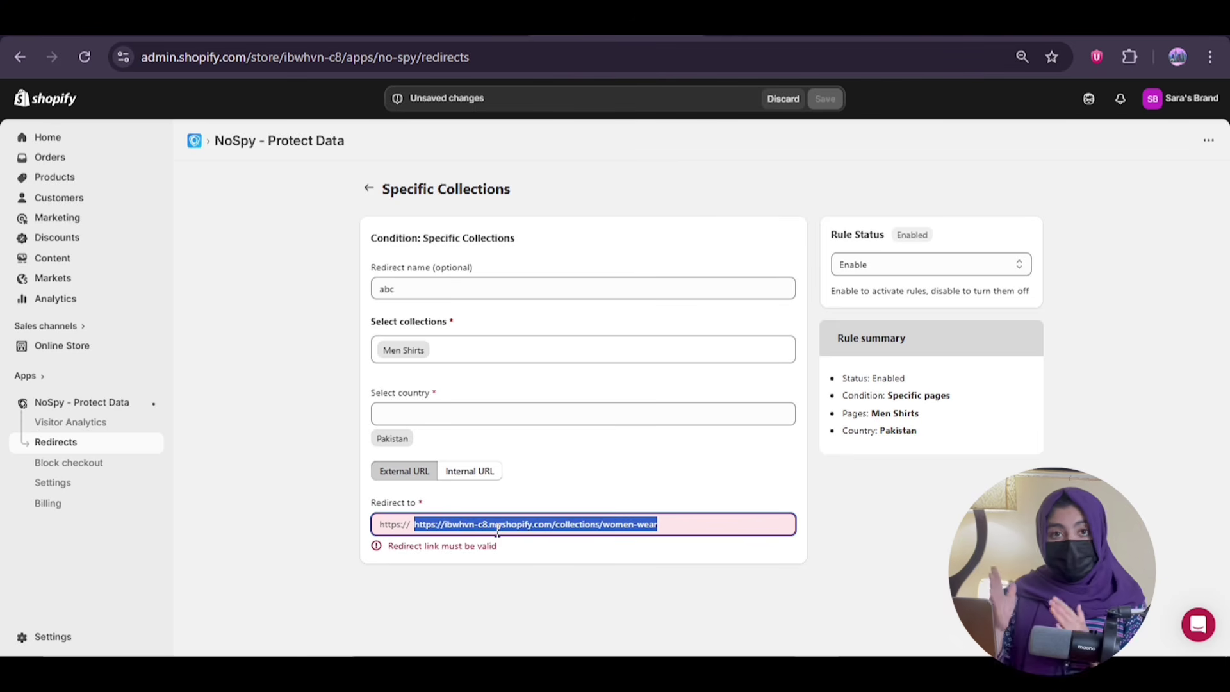
{"action": "left_click", "coordinate": [441, 523]}
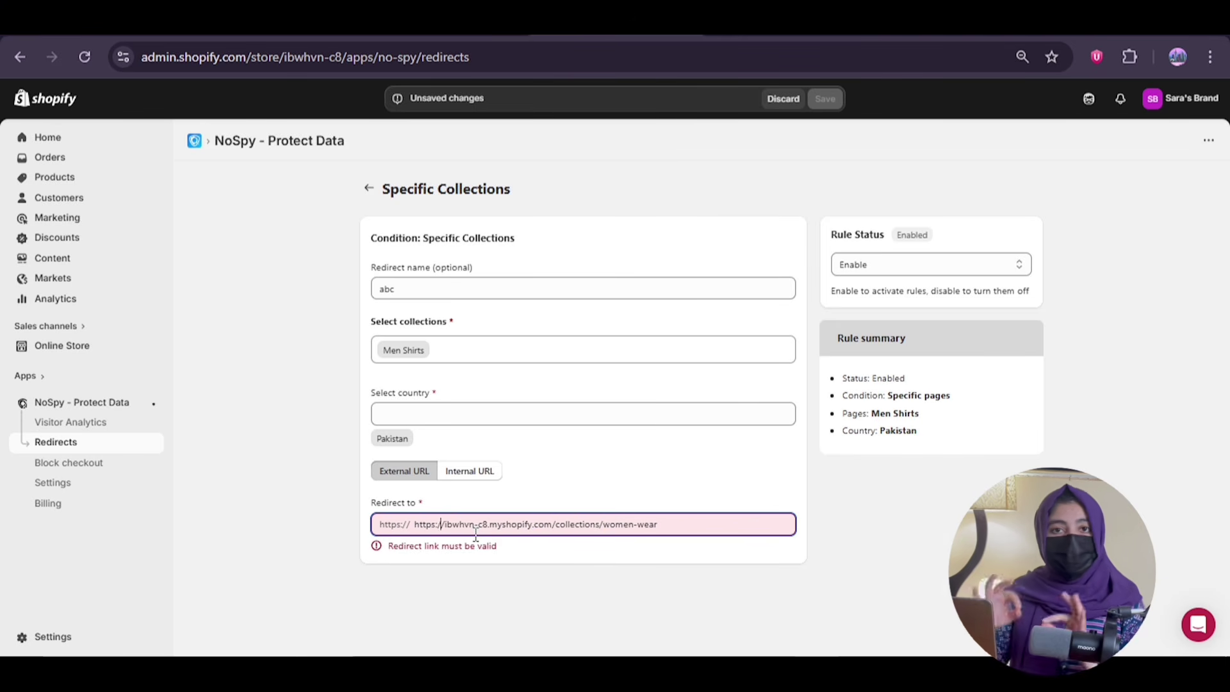
{"action": "key", "text": "BackSpace"}
{"action": "key", "text": "BackSpace"}
{"action": "key", "text": "BackSpace"}
{"action": "key", "text": "BackSpace"}
{"action": "key", "text": "BackSpace"}
{"action": "key", "text": "BackSpace"}
{"action": "key", "text": "BackSpace"}
{"action": "key", "text": "BackSpace"}
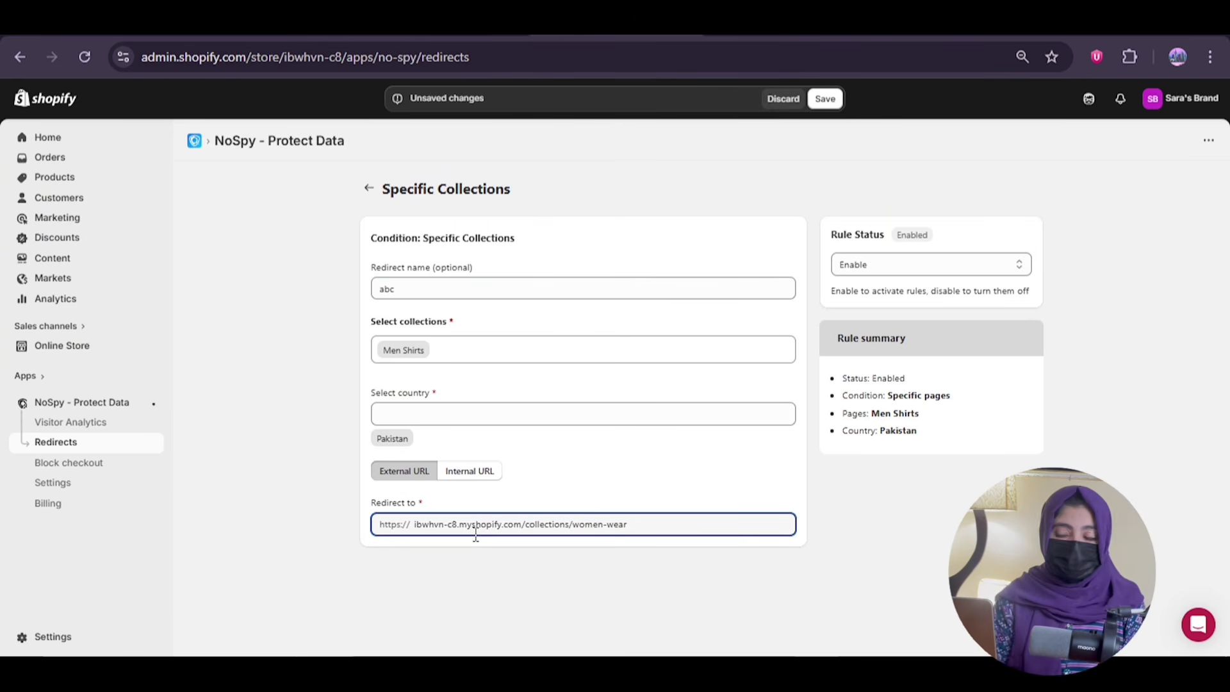
{"action": "left_click", "coordinate": [478, 583]}
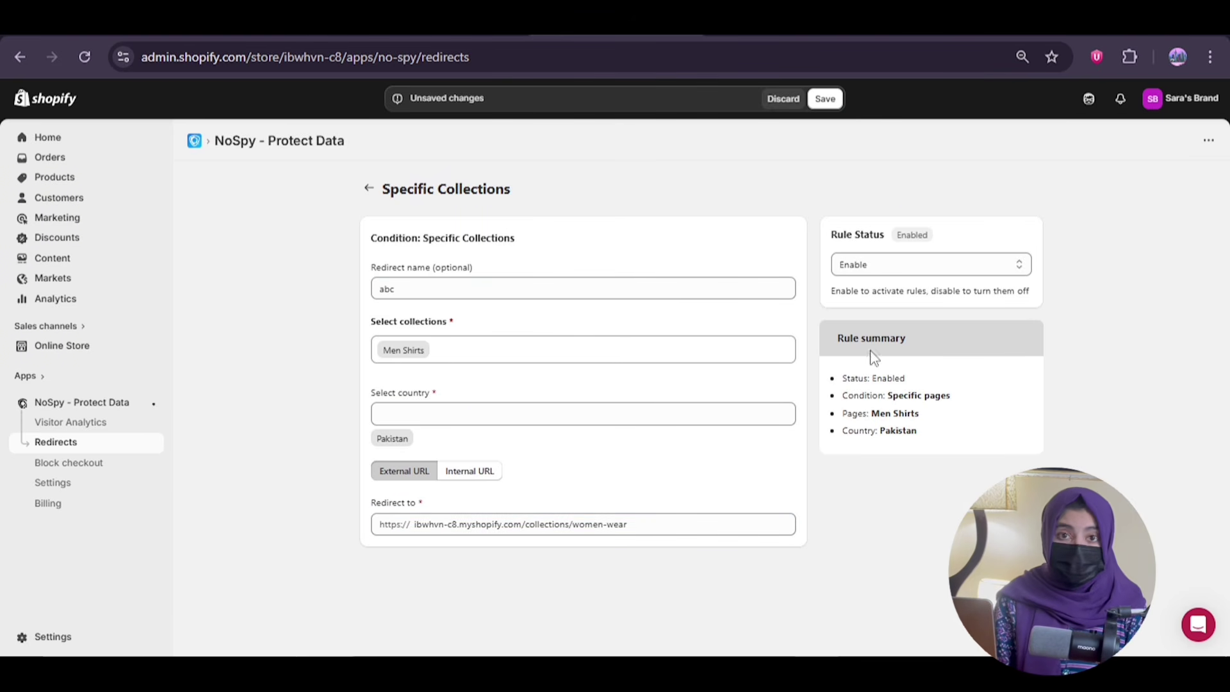
{"action": "left_click", "coordinate": [826, 99]}
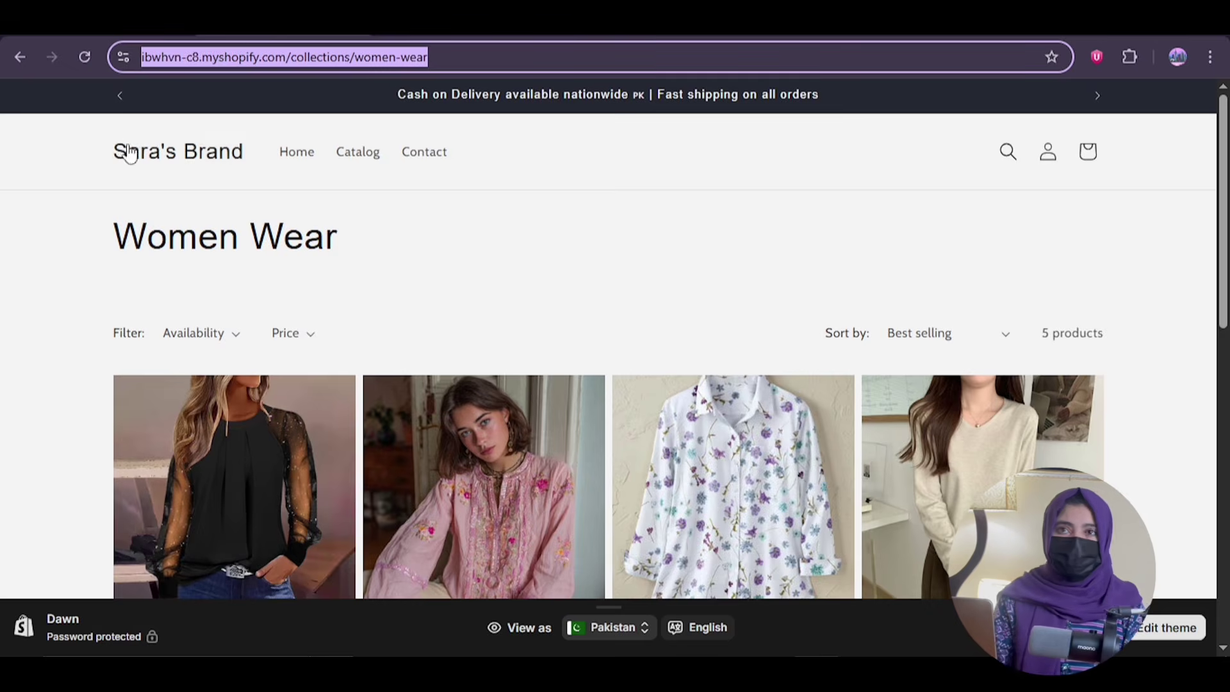
- Test the redirect on the storefront by opening the Men Shirts collection from the home page
{"action": "left_click", "coordinate": [131, 154]}
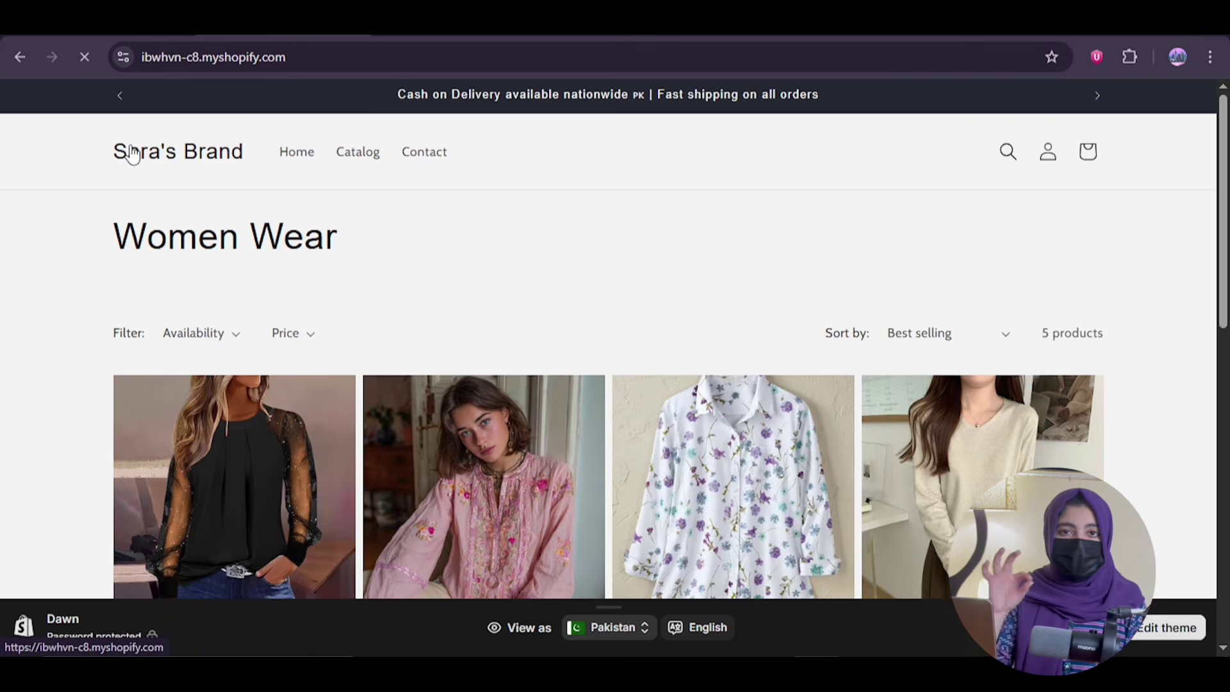
{"action": "scroll", "coordinate": [132, 154], "scroll_direction": "down", "scroll_amount": 10}
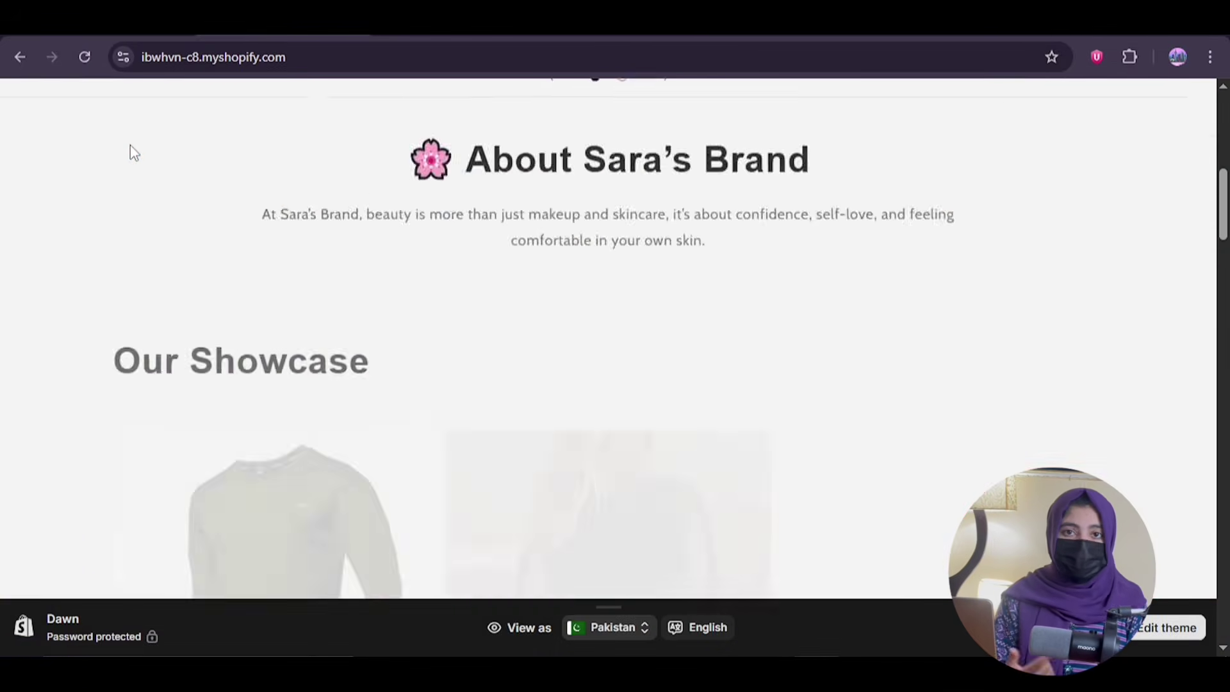
{"action": "scroll", "coordinate": [133, 154], "scroll_direction": "down", "scroll_amount": 10}
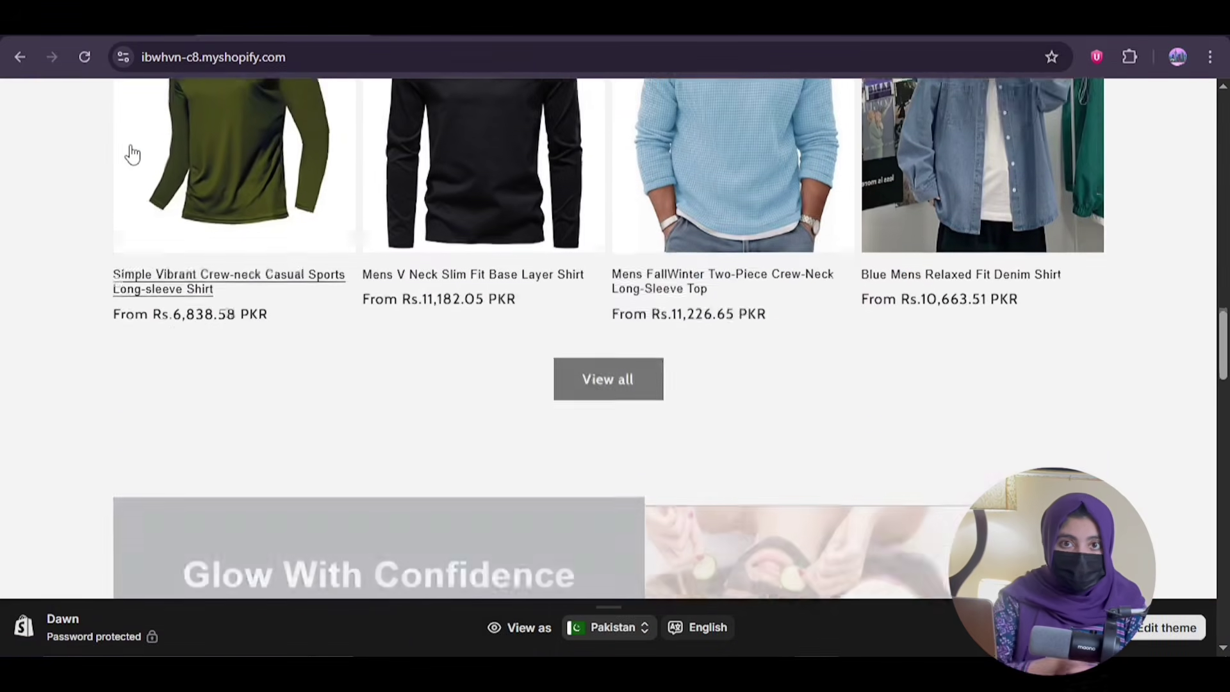
{"action": "left_click", "coordinate": [625, 340]}
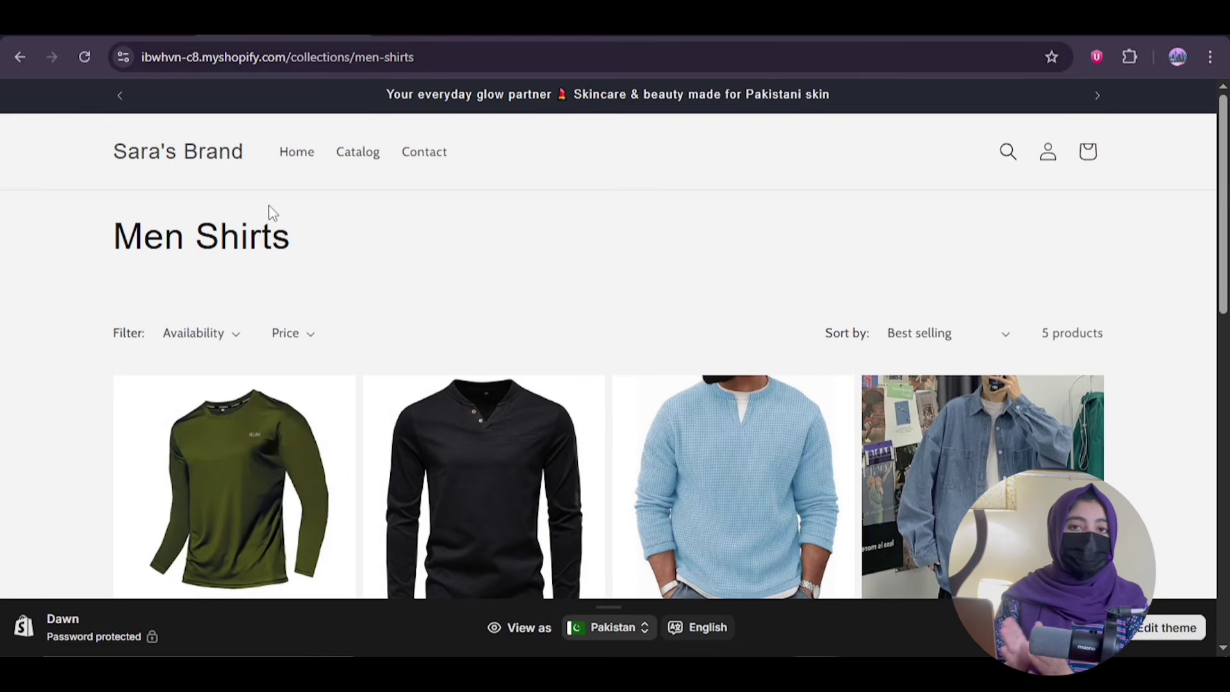
{"action": "left_click", "coordinate": [213, 160]}
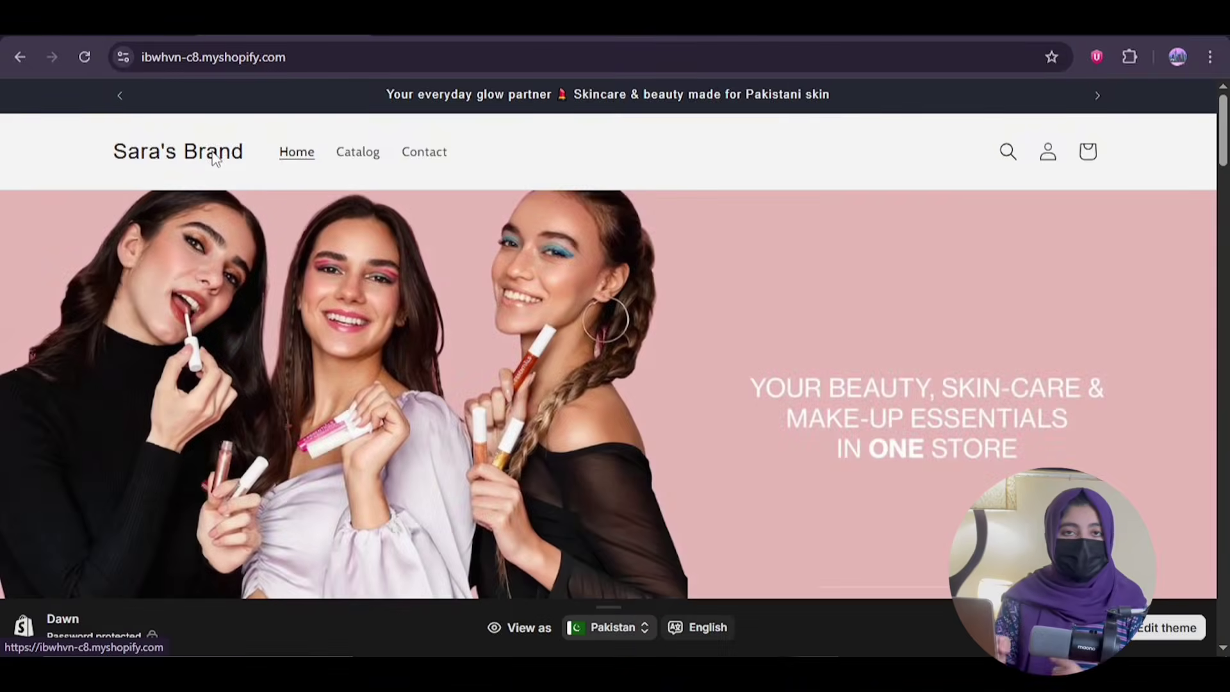
{"action": "scroll", "coordinate": [375, 275], "scroll_direction": "down", "scroll_amount": 10}
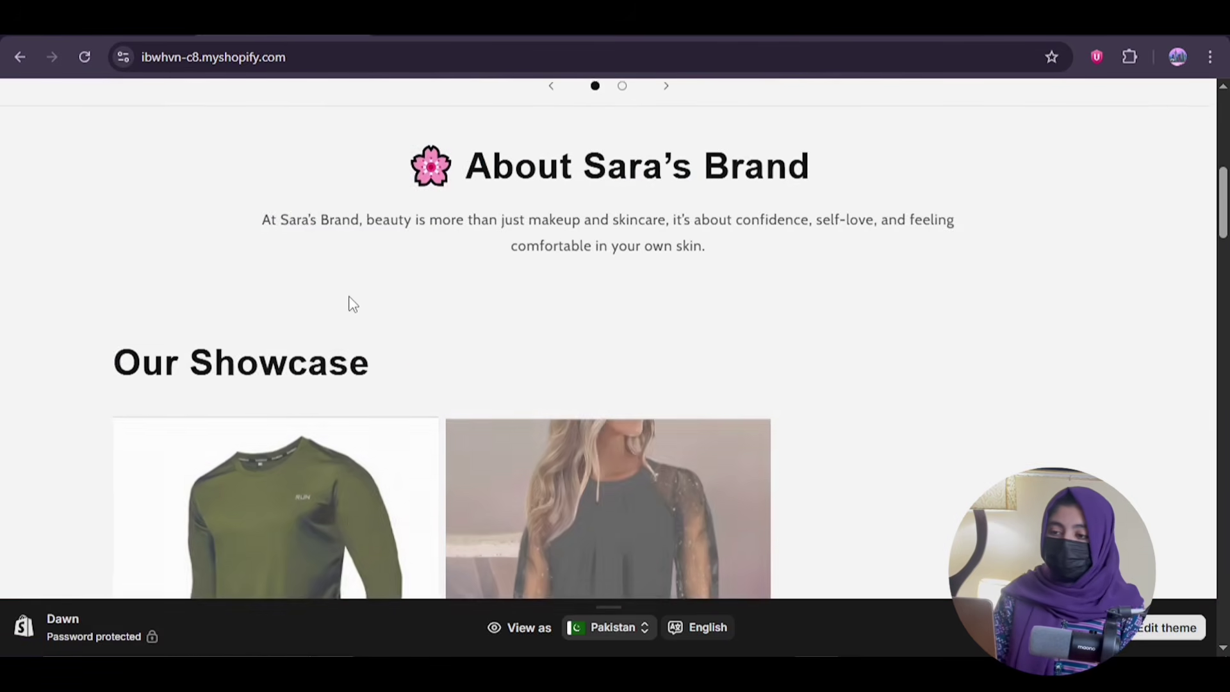
{"action": "scroll", "coordinate": [339, 320], "scroll_direction": "down", "scroll_amount": 2}
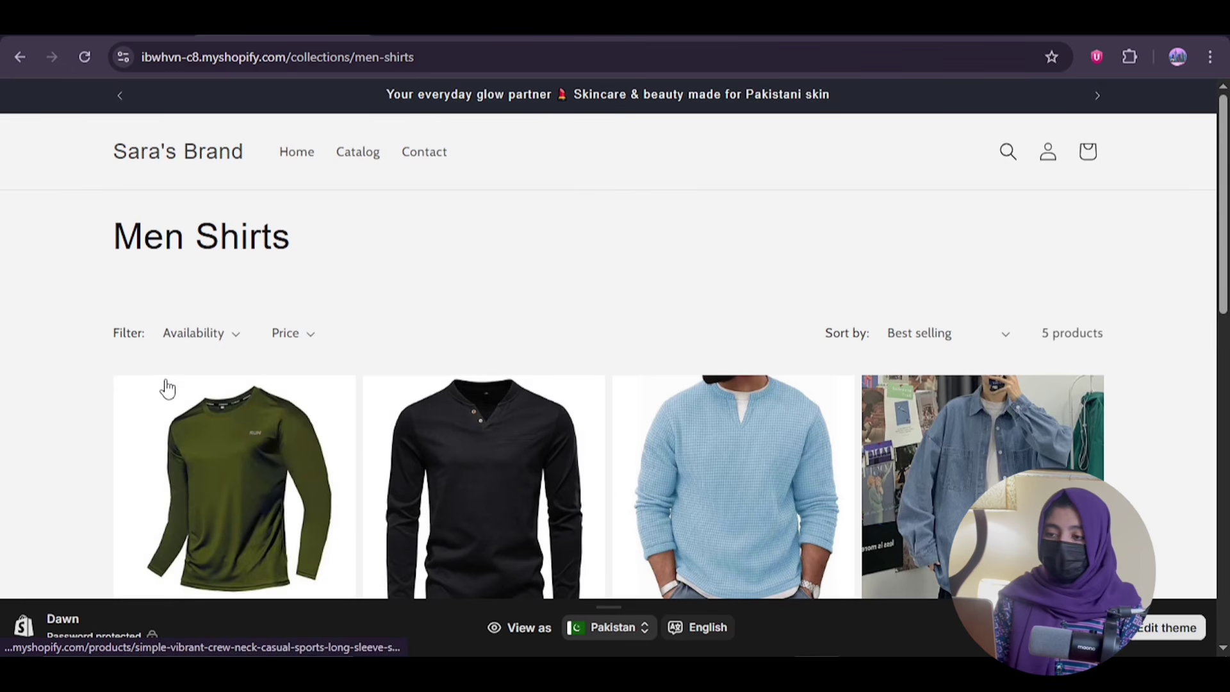
{"action": "left_click", "coordinate": [17, 62]}
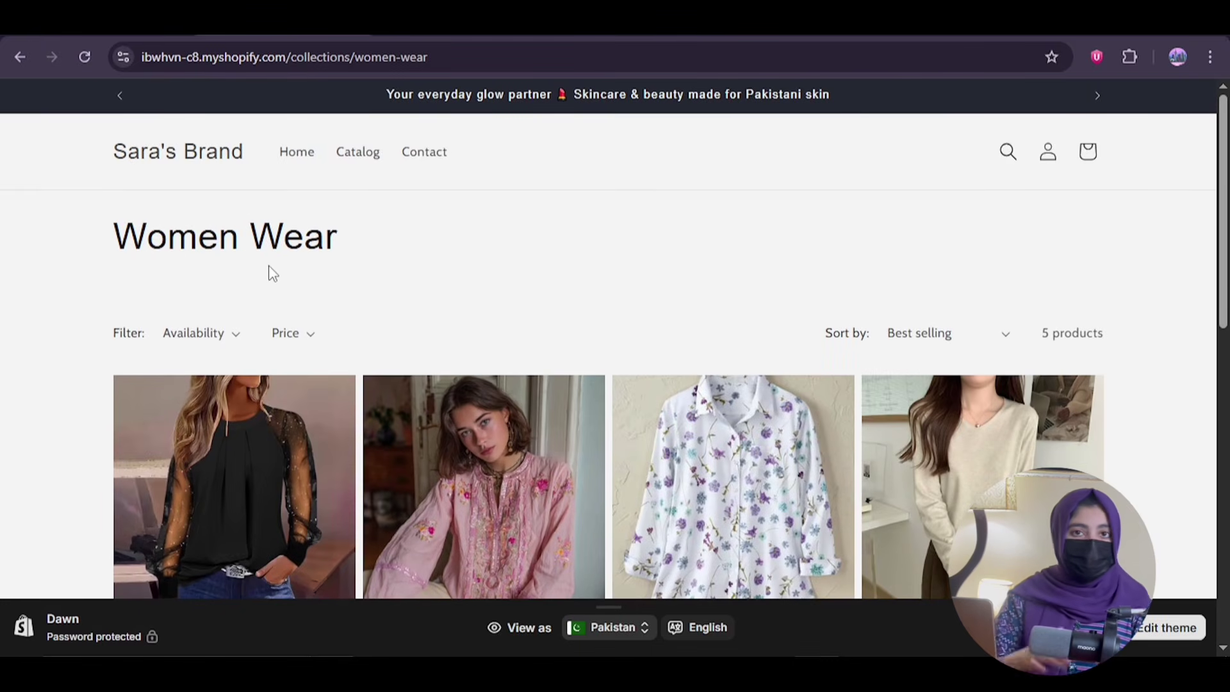
{"action": "left_click", "coordinate": [21, 57]}
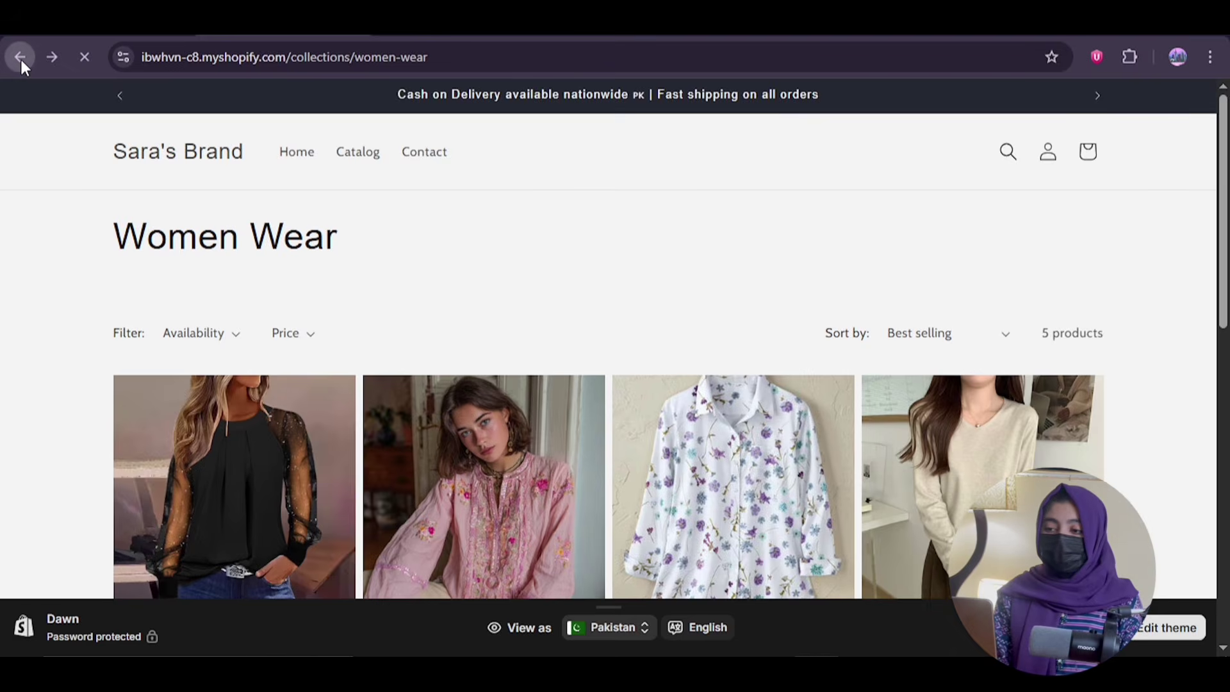
- Look over the Block checkout page, including its quick setup, error message and checkout rule options
{"action": "left_click", "coordinate": [83, 471]}
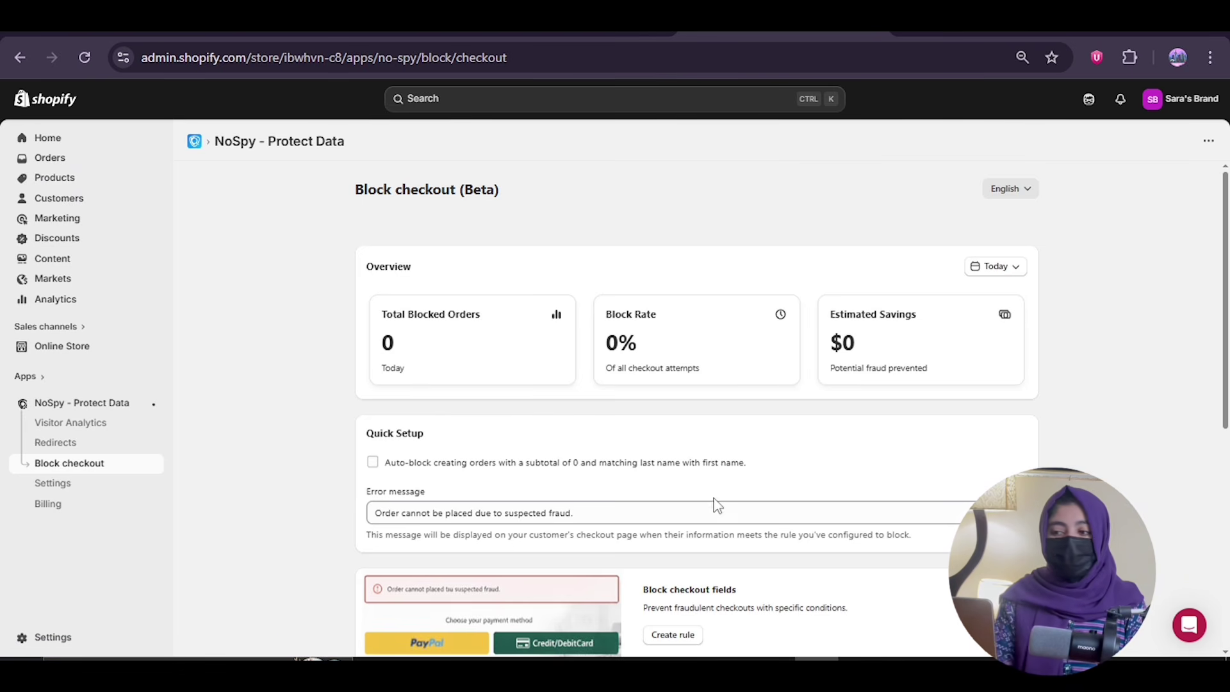
{"action": "scroll", "coordinate": [715, 504], "scroll_direction": "down", "scroll_amount": 3}
{"action": "left_click", "coordinate": [391, 346]}
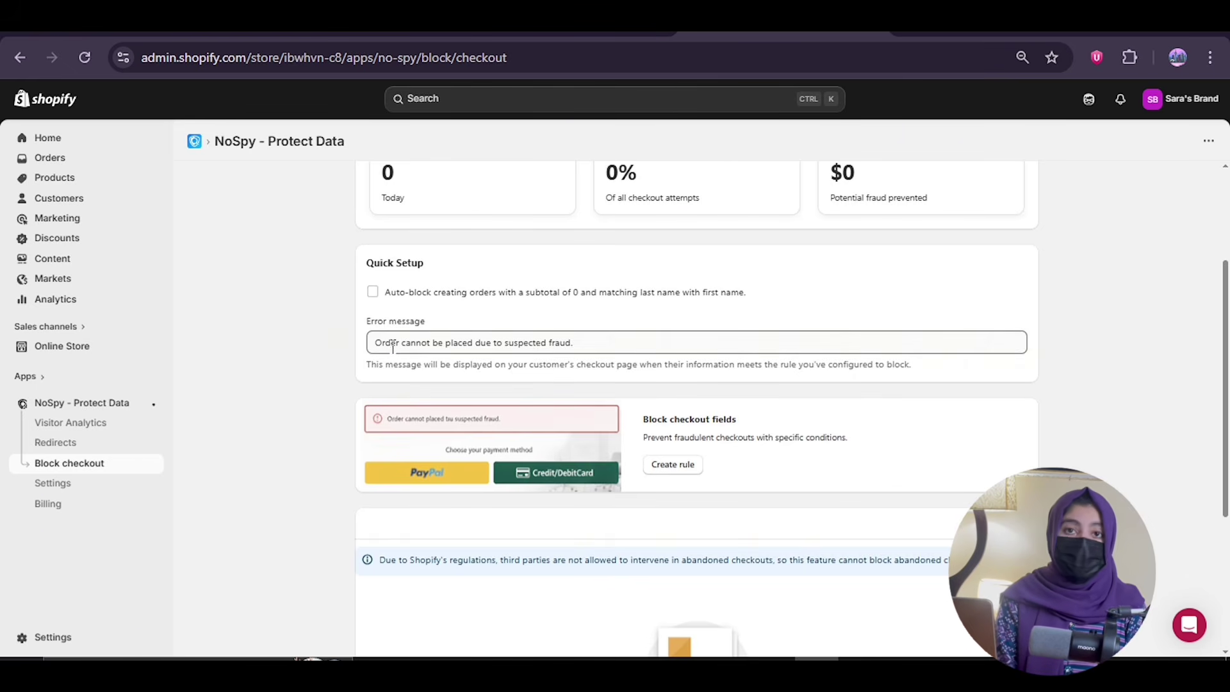
{"action": "left_click", "coordinate": [392, 346]}
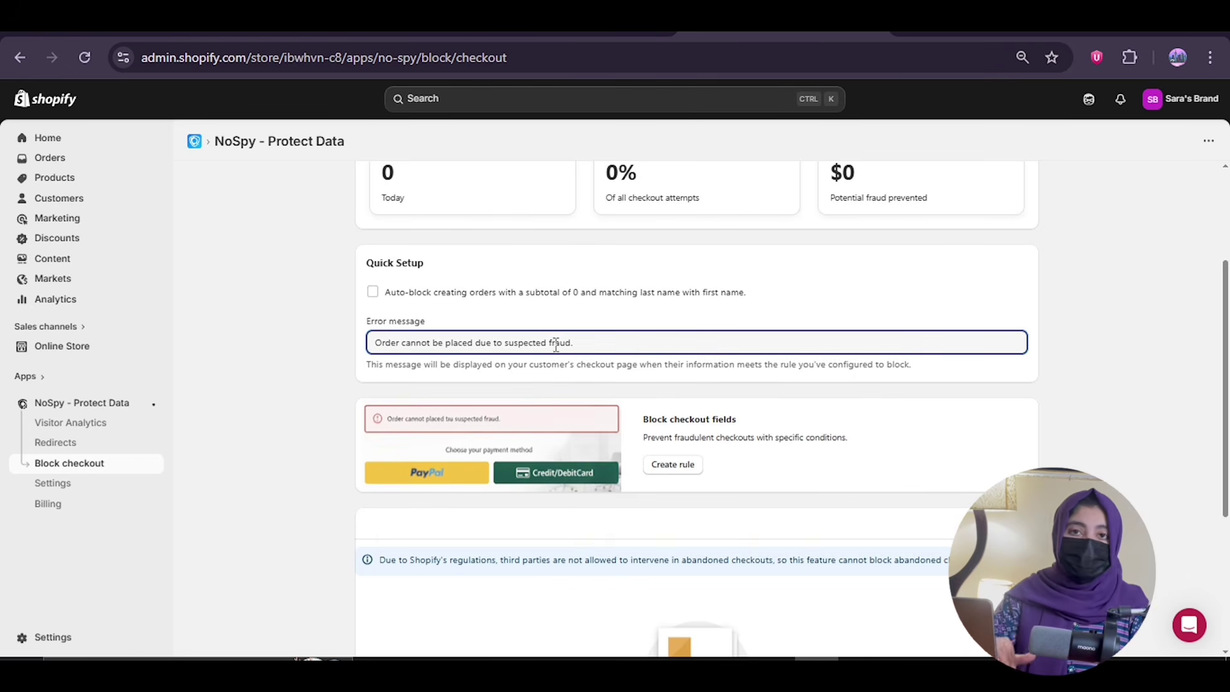
{"action": "left_click", "coordinate": [599, 387]}
{"action": "scroll", "coordinate": [597, 386], "scroll_direction": "down", "scroll_amount": 3}
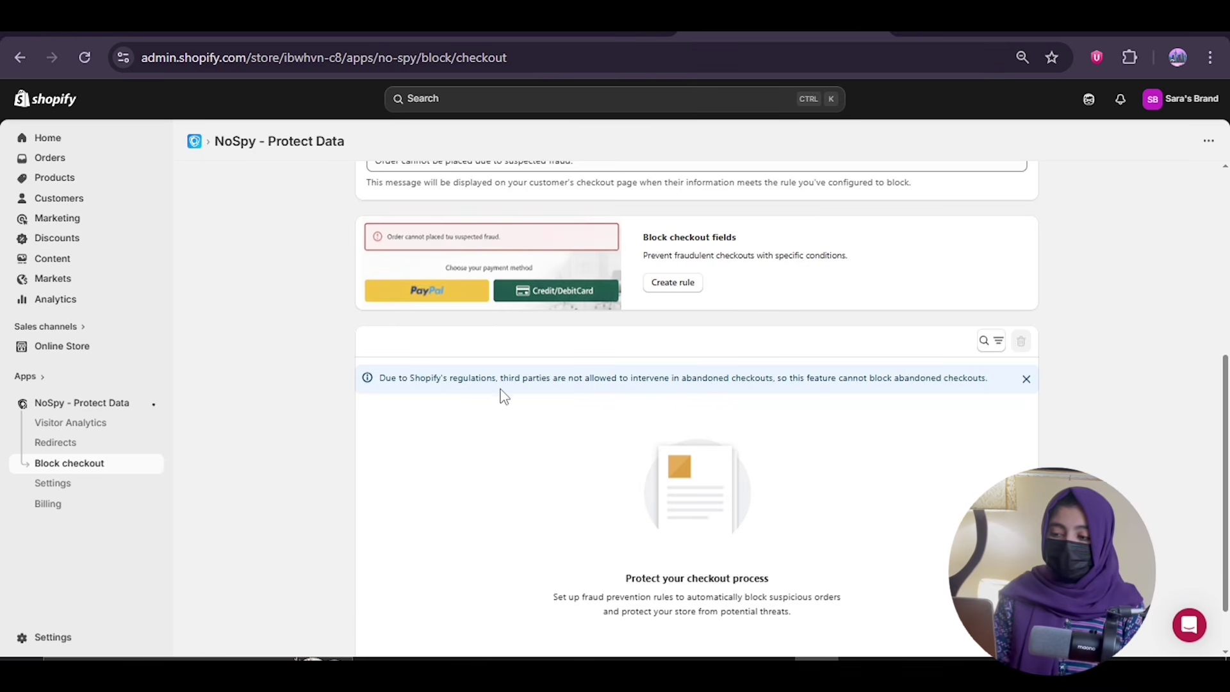
- Review the Core Store Protection and Content & Asset Protection options in the NoSpy settings
{"action": "left_click", "coordinate": [67, 489]}
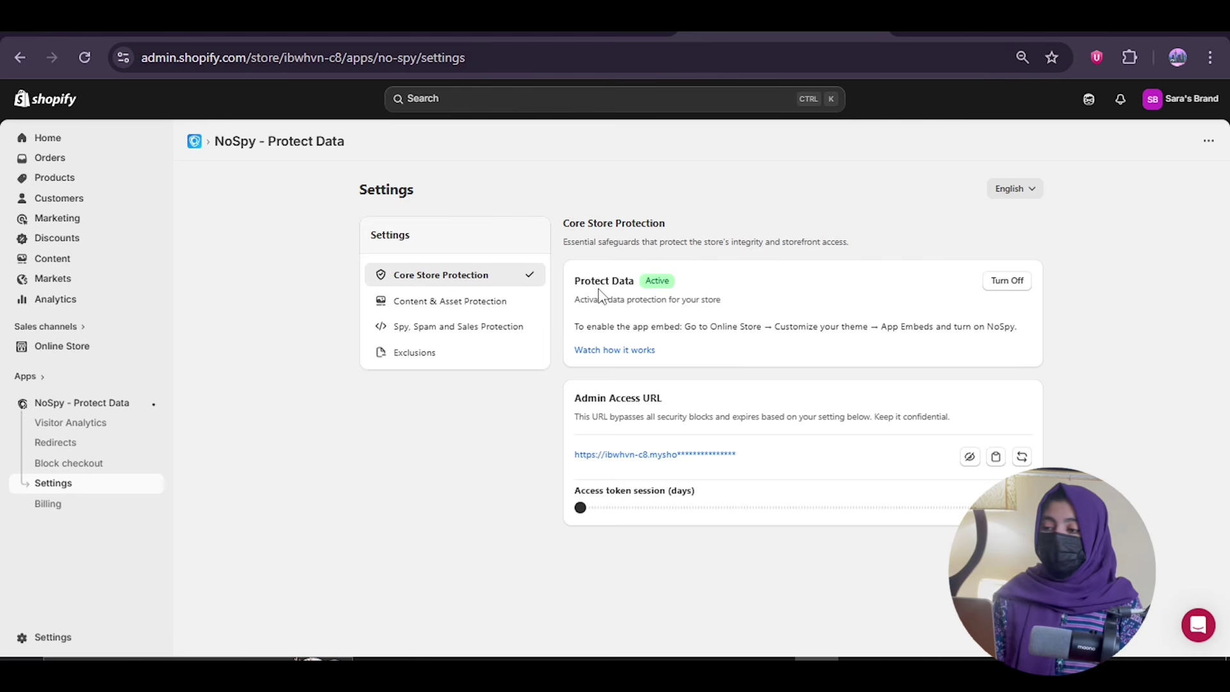
{"action": "left_click", "coordinate": [426, 308]}
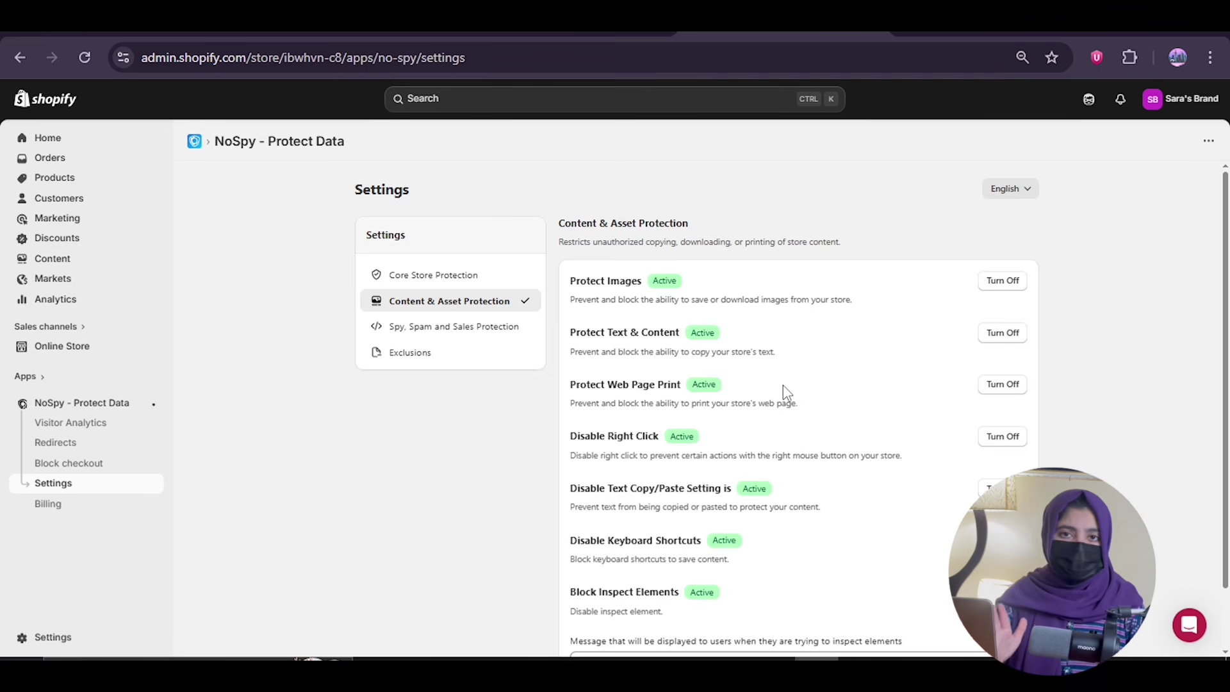
{"action": "scroll", "coordinate": [782, 458], "scroll_direction": "down", "scroll_amount": 1}
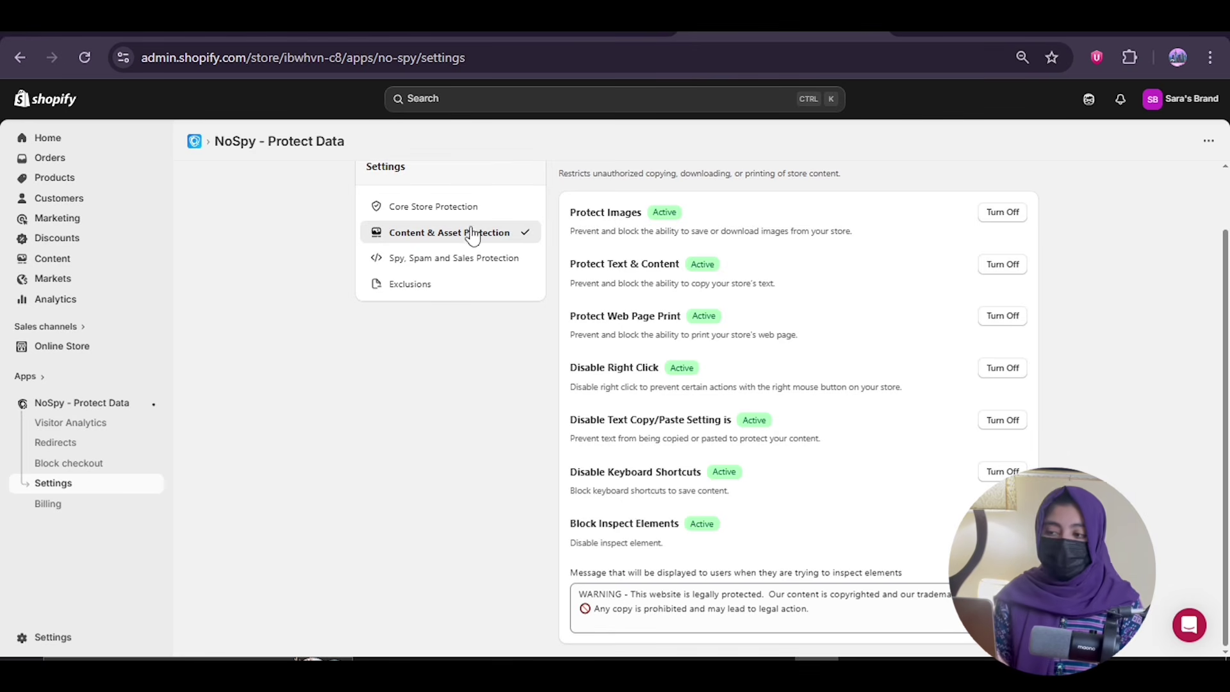
{"action": "left_click", "coordinate": [447, 263]}
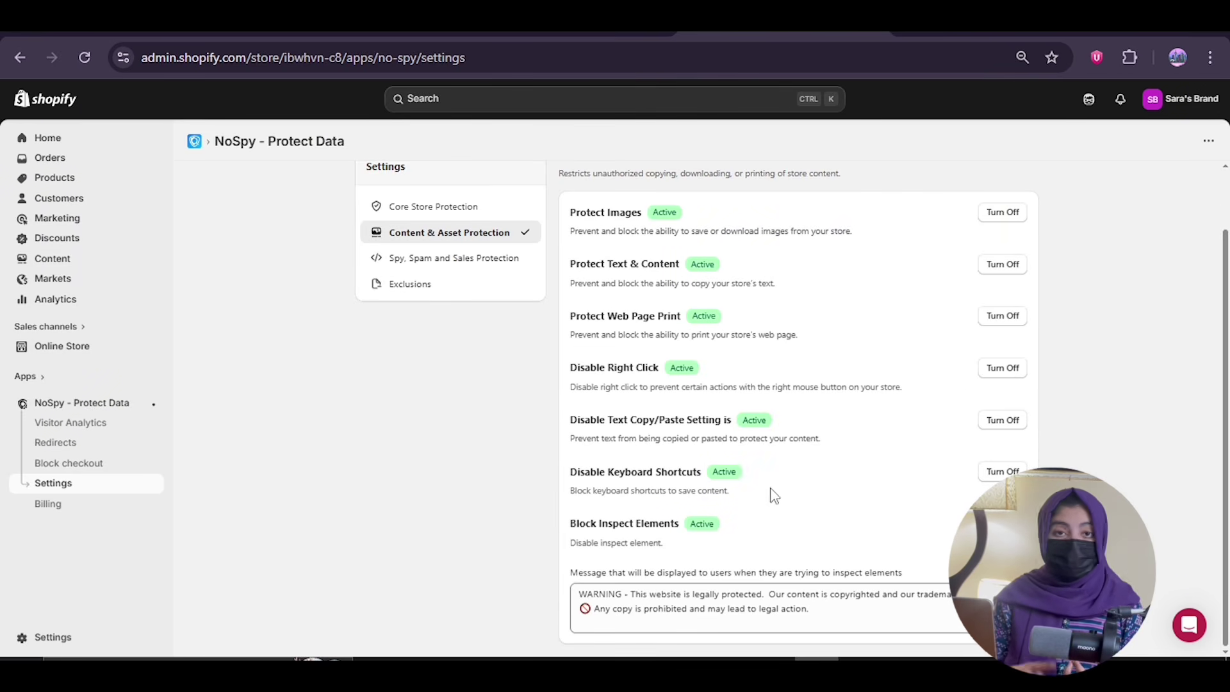
- Turn on the Proxy and VPN blocker under Spy, Spam and Sales Protection and look over the allowed bot access list
{"action": "left_click", "coordinate": [447, 267]}
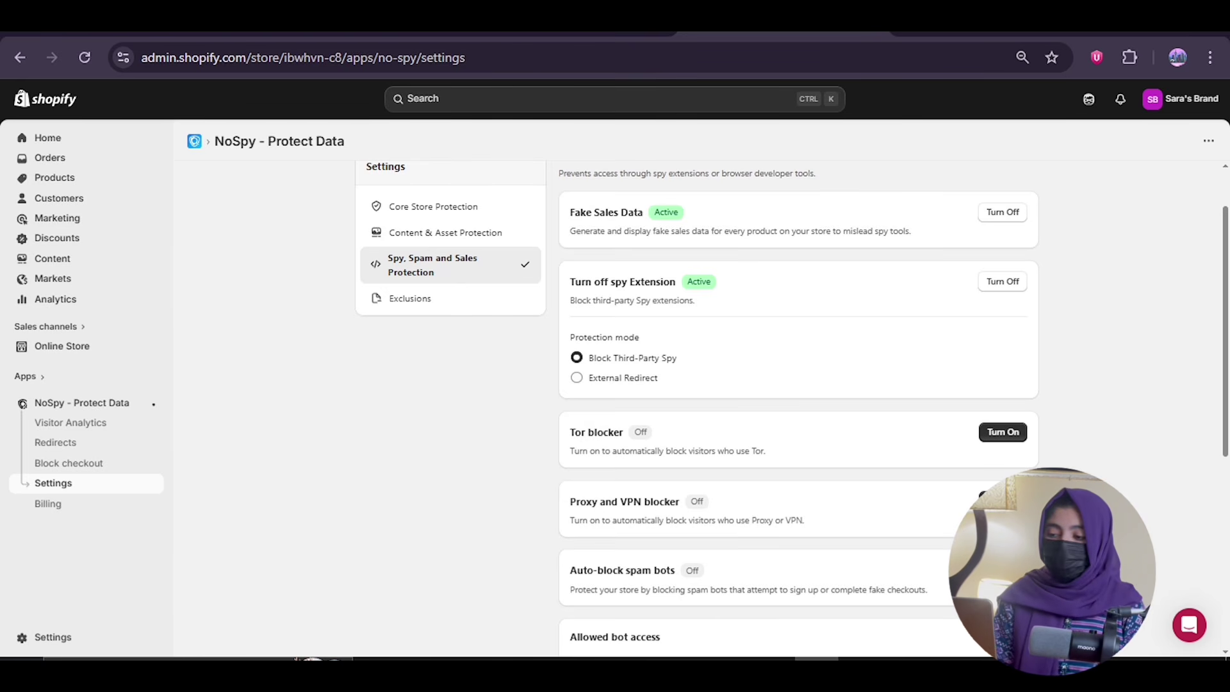
{"action": "left_click", "coordinate": [1002, 501]}
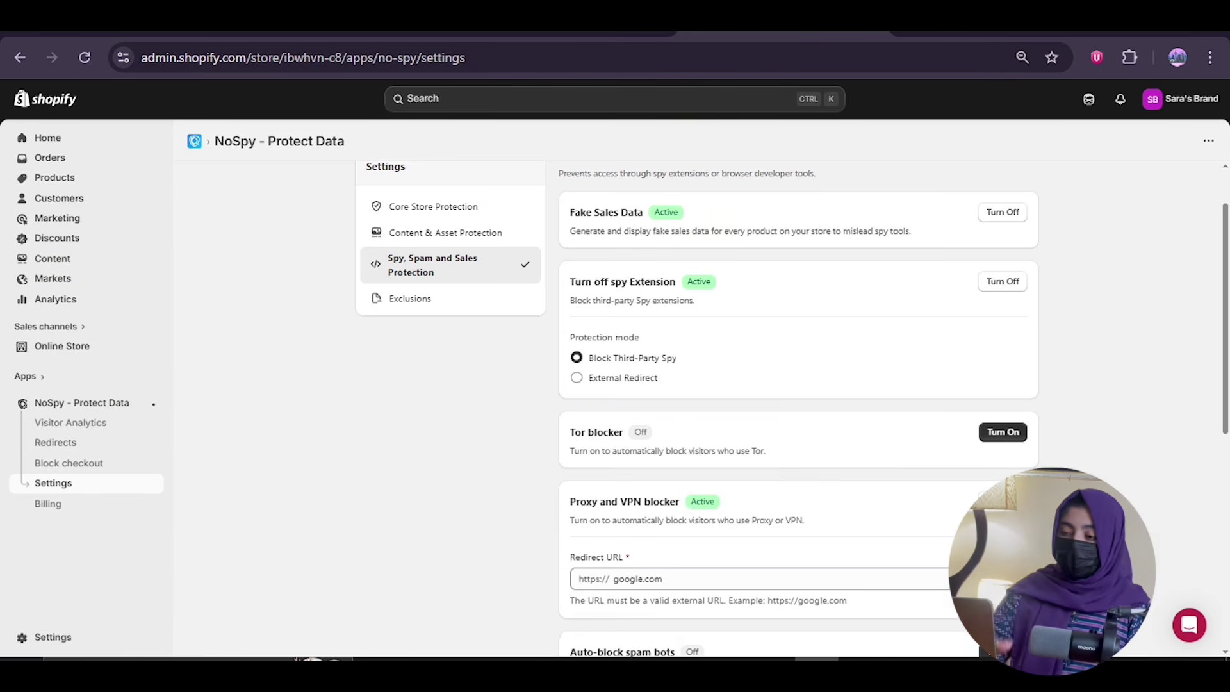
{"action": "scroll", "coordinate": [912, 518], "scroll_direction": "down", "scroll_amount": 5}
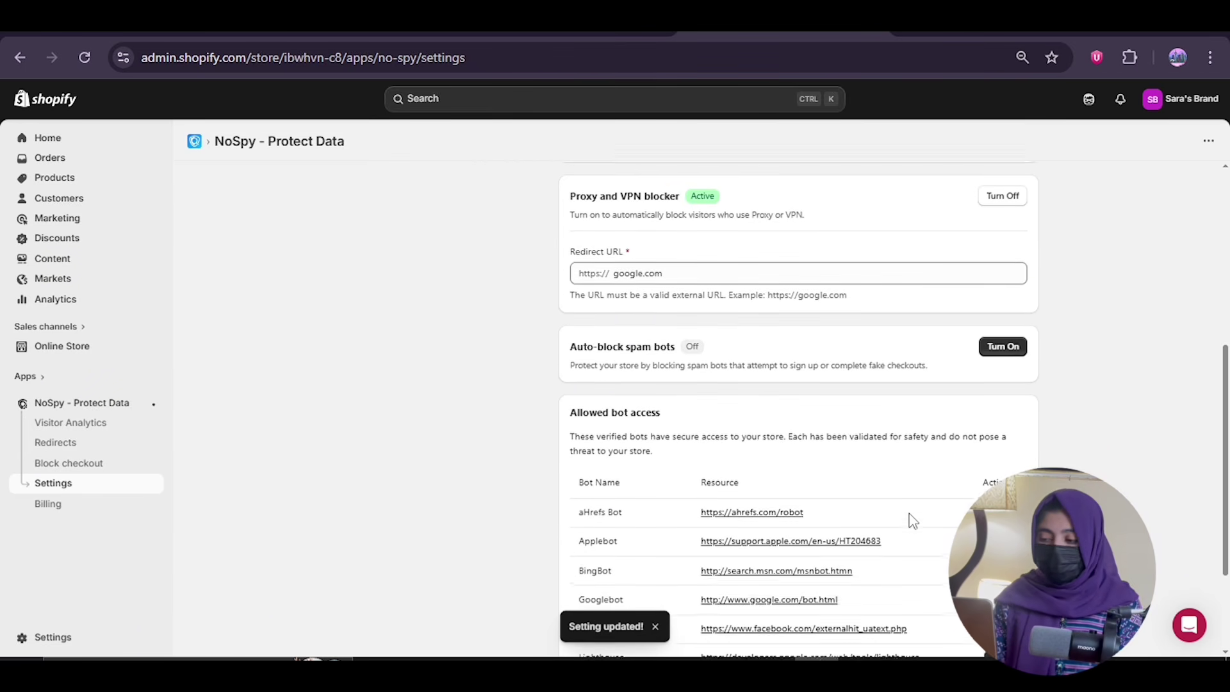
{"action": "scroll", "coordinate": [659, 432], "scroll_direction": "down", "scroll_amount": 3}
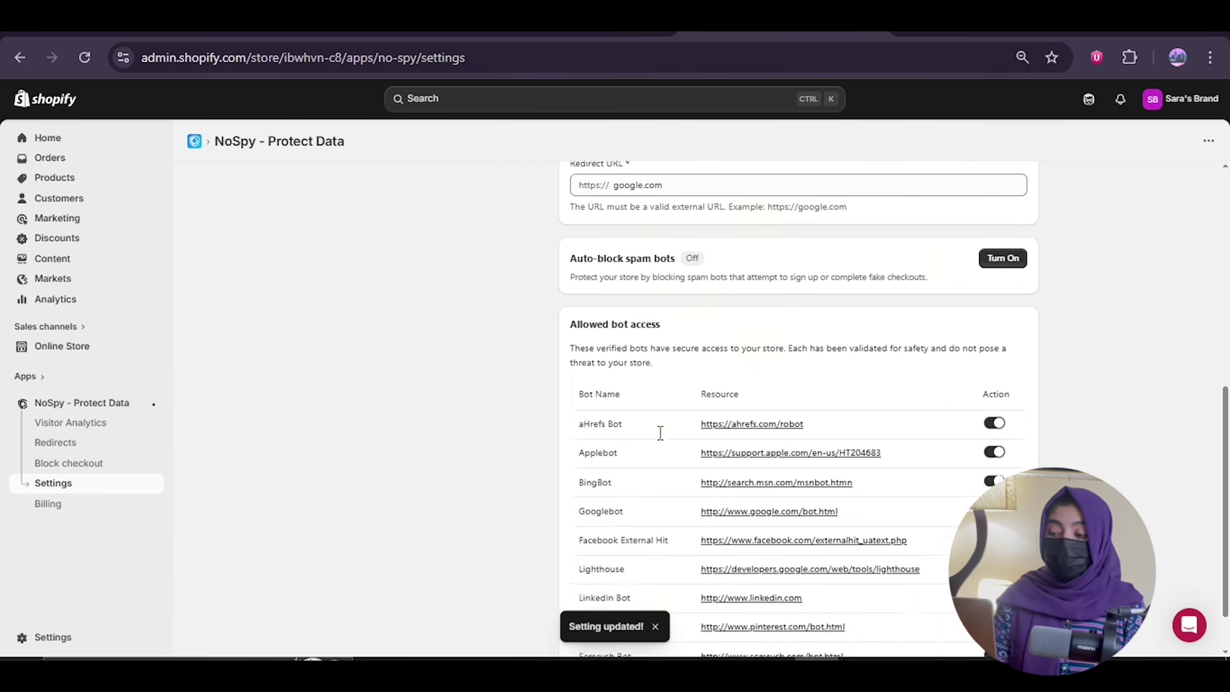
{"action": "scroll", "coordinate": [684, 384], "scroll_direction": "up", "scroll_amount": 3}
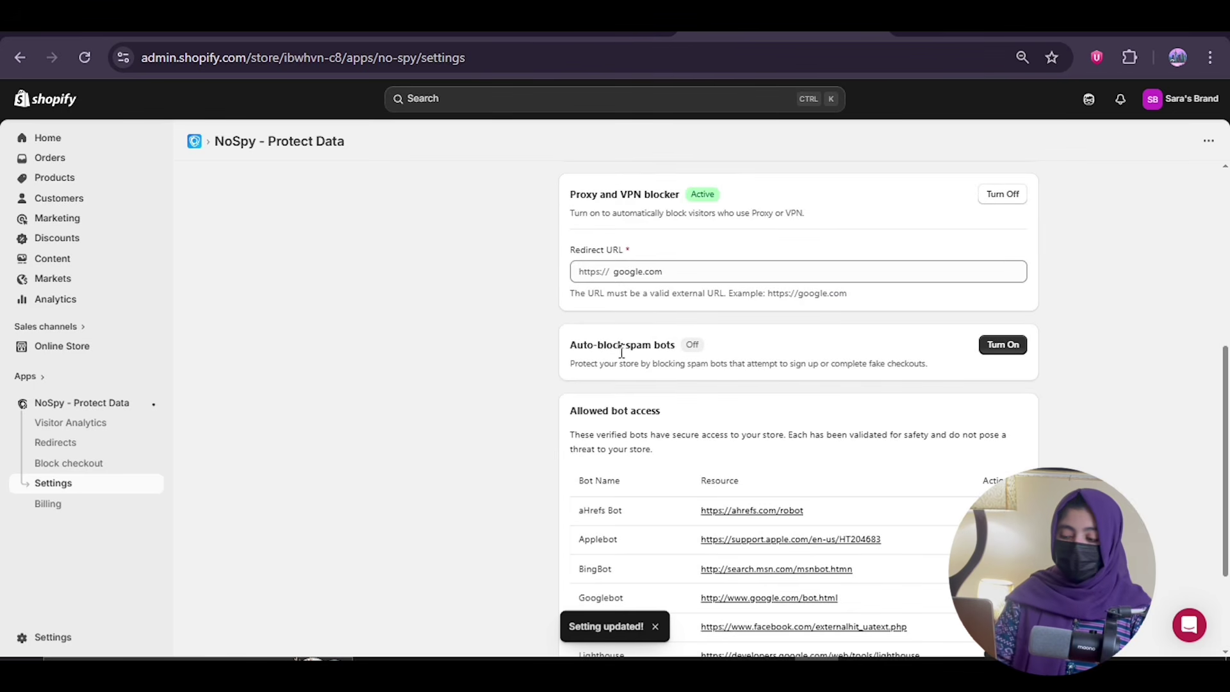
- Enable the blocker for visitors who use a proxy or VPN in the Spy, Spam and Sales Protection settings
{"action": "scroll", "coordinate": [660, 433], "scroll_direction": "down", "scroll_amount": 3}
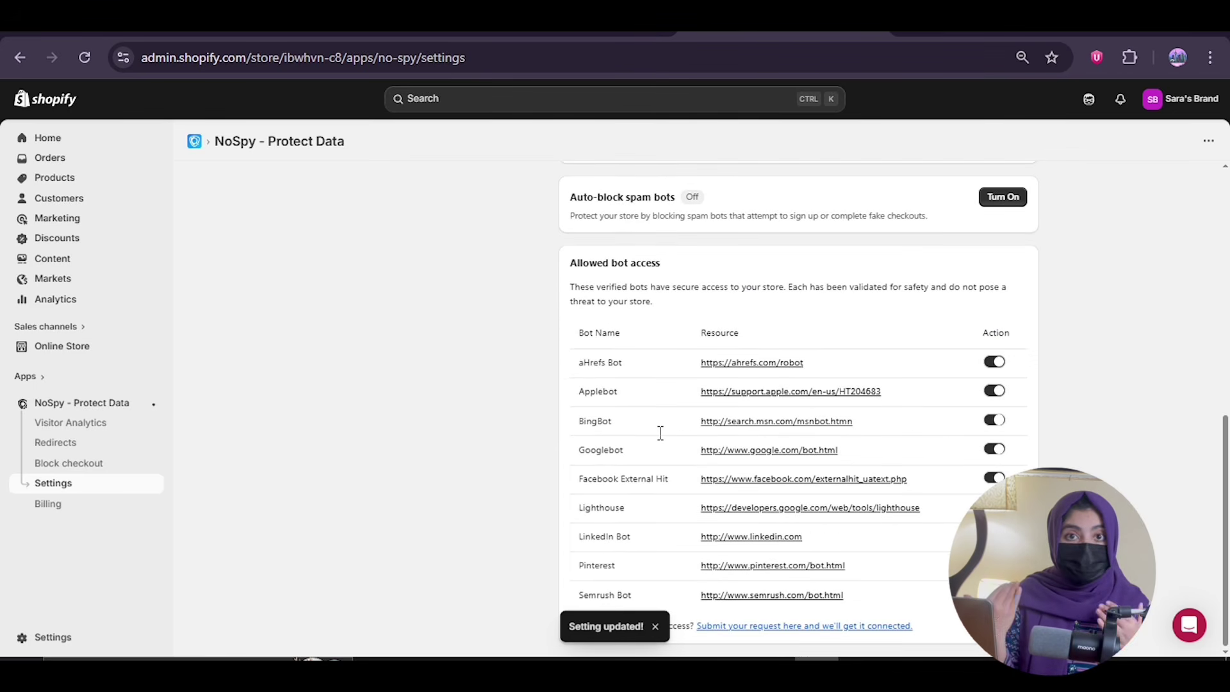
{"action": "scroll", "coordinate": [660, 433], "scroll_direction": "up", "scroll_amount": 7}
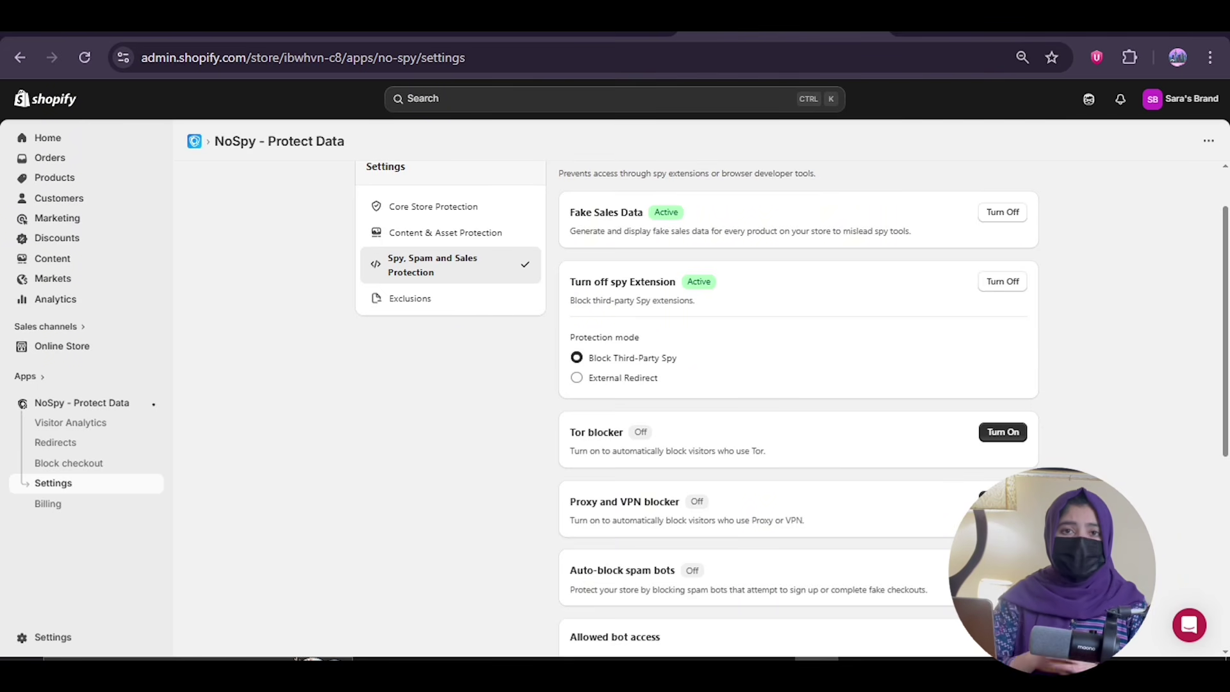
{"action": "left_click", "coordinate": [1002, 501]}
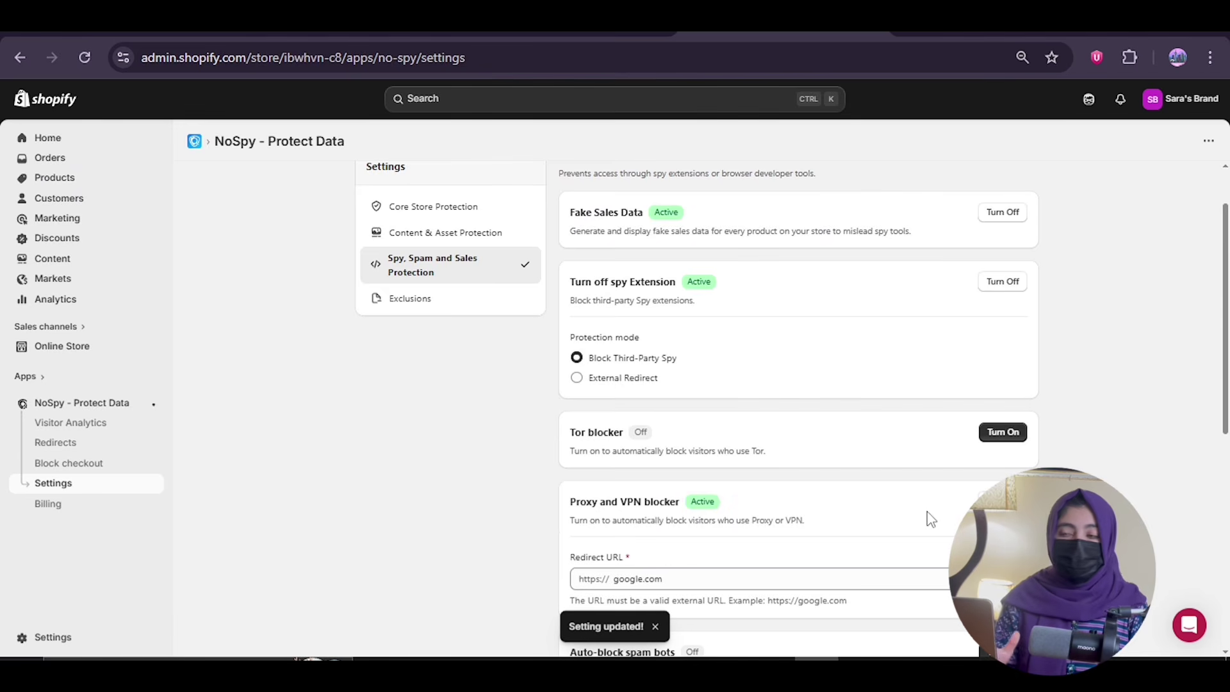
- Review the auto-block spam bots option and the list of verified bots allowed to access the store
{"action": "scroll", "coordinate": [912, 518], "scroll_direction": "down", "scroll_amount": 5}
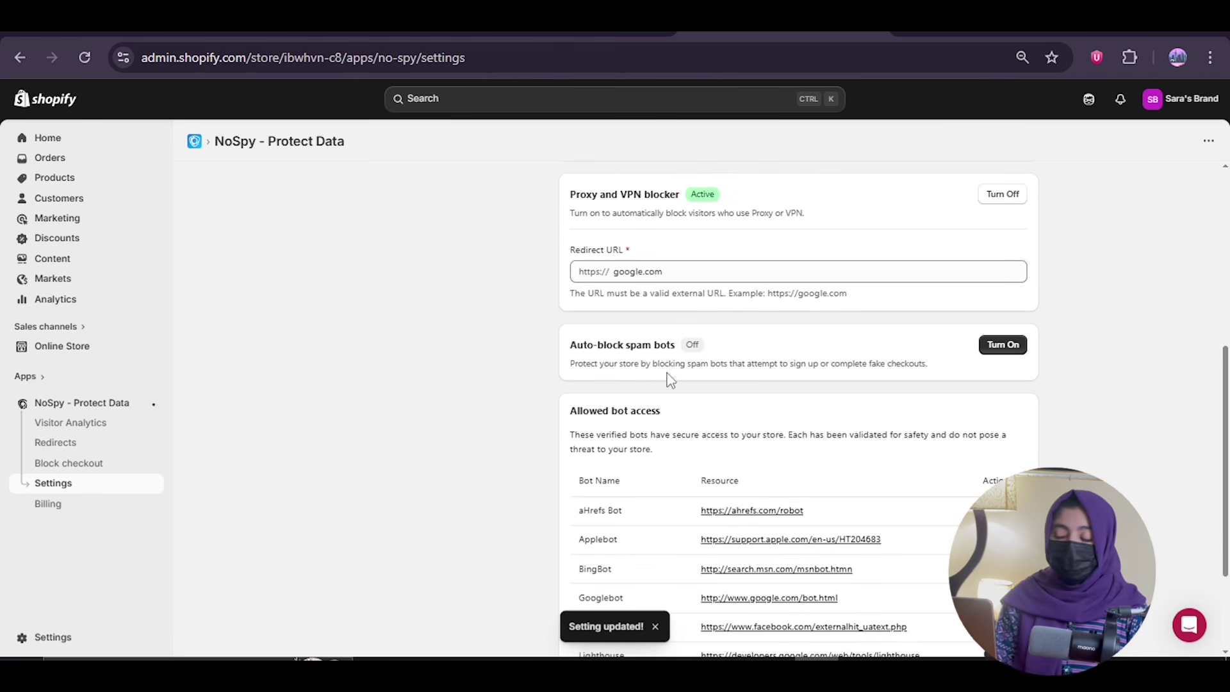
{"action": "scroll", "coordinate": [660, 433], "scroll_direction": "down", "scroll_amount": 1}
{"action": "scroll", "coordinate": [660, 433], "scroll_direction": "down", "scroll_amount": 2}
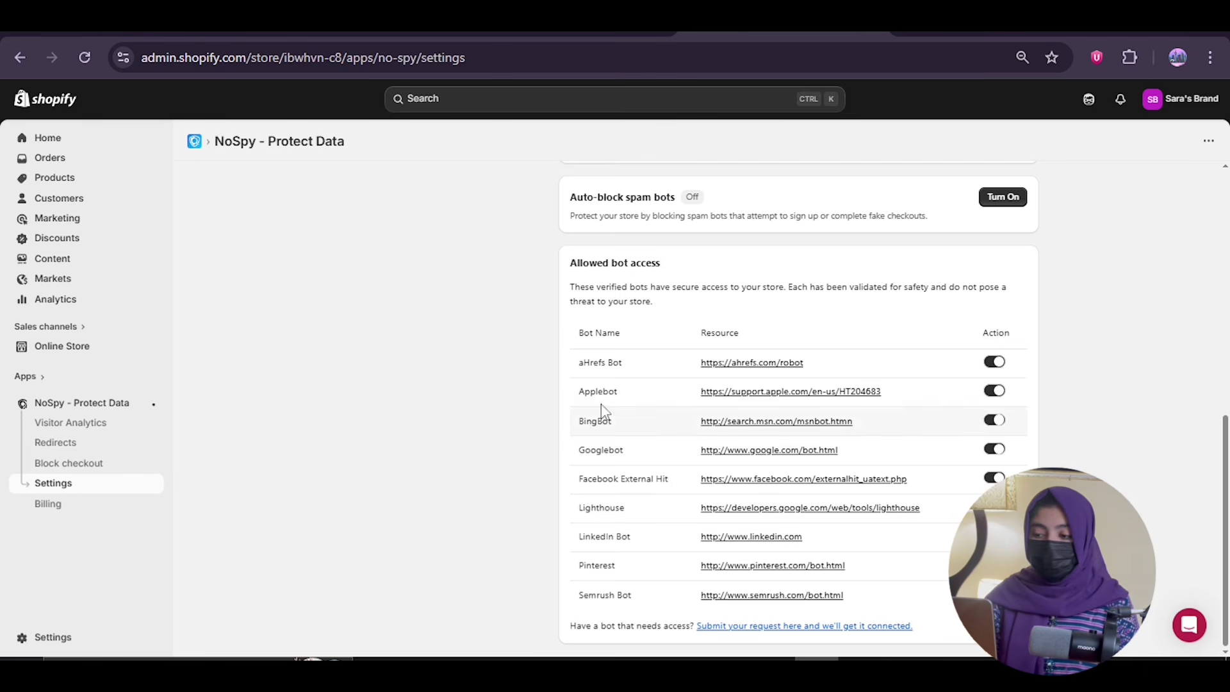
{"action": "scroll", "coordinate": [520, 327], "scroll_direction": "up", "scroll_amount": 5}
{"action": "scroll", "coordinate": [520, 328], "scroll_direction": "up", "scroll_amount": 4}
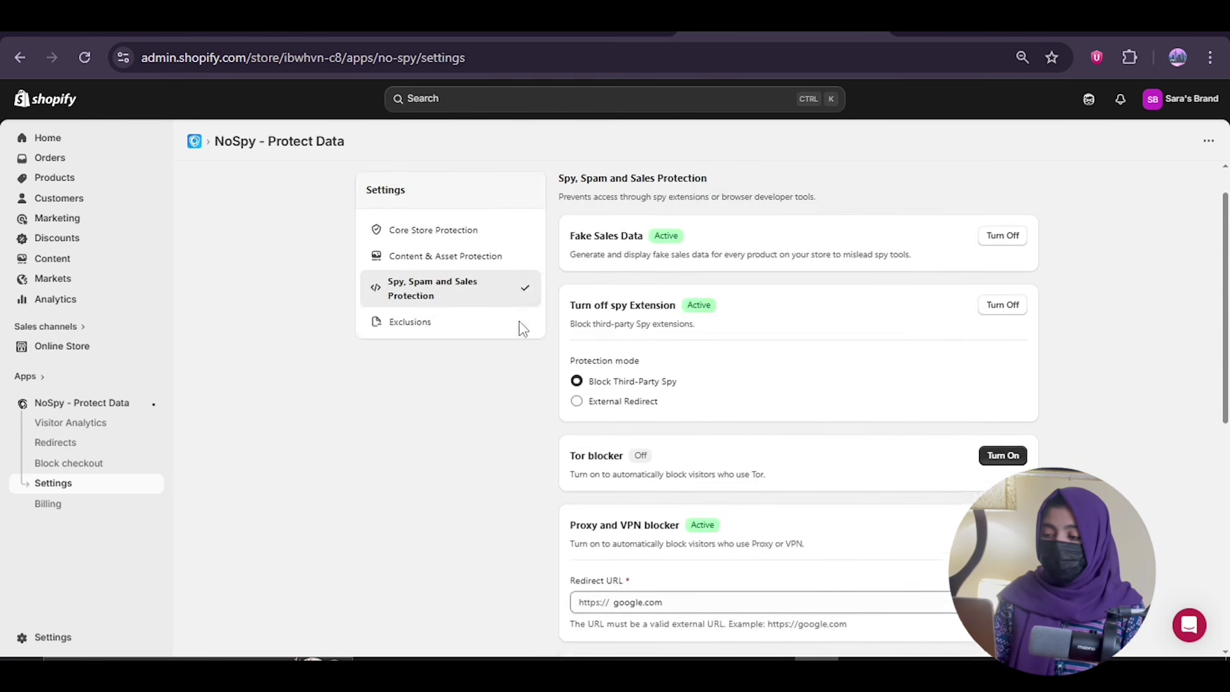
{"action": "left_click", "coordinate": [415, 367]}
{"action": "scroll", "coordinate": [661, 417], "scroll_direction": "down", "scroll_amount": 3}
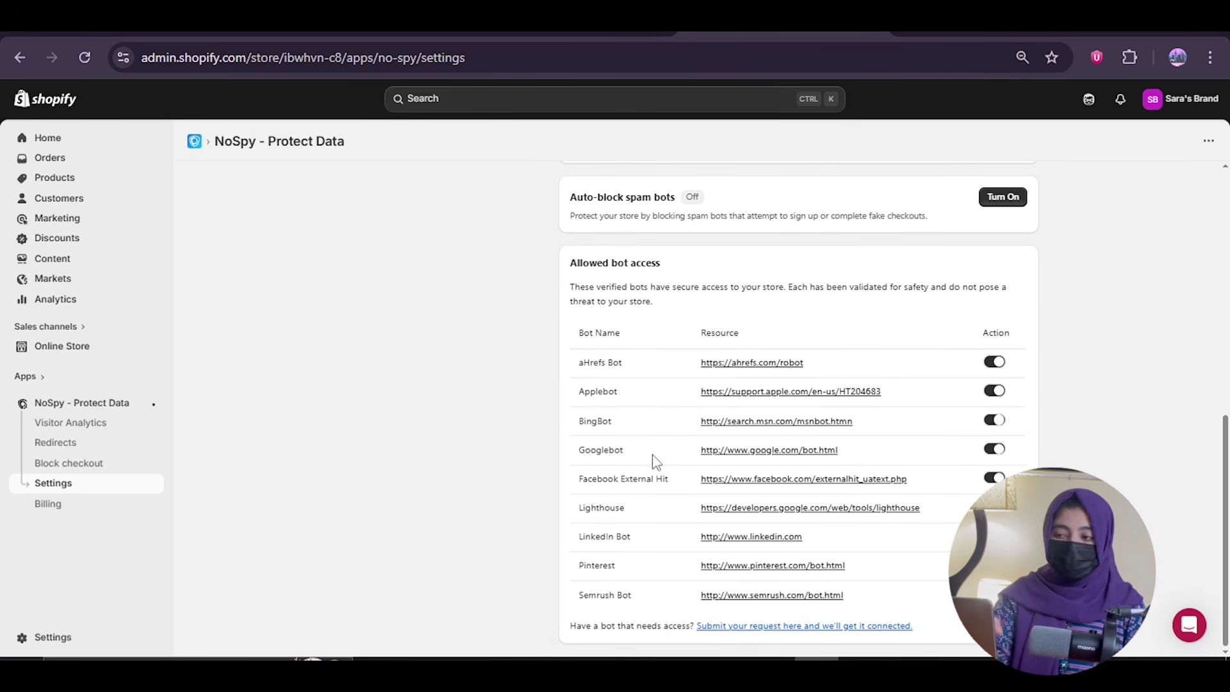
{"action": "scroll", "coordinate": [679, 383], "scroll_direction": "up", "scroll_amount": 3}
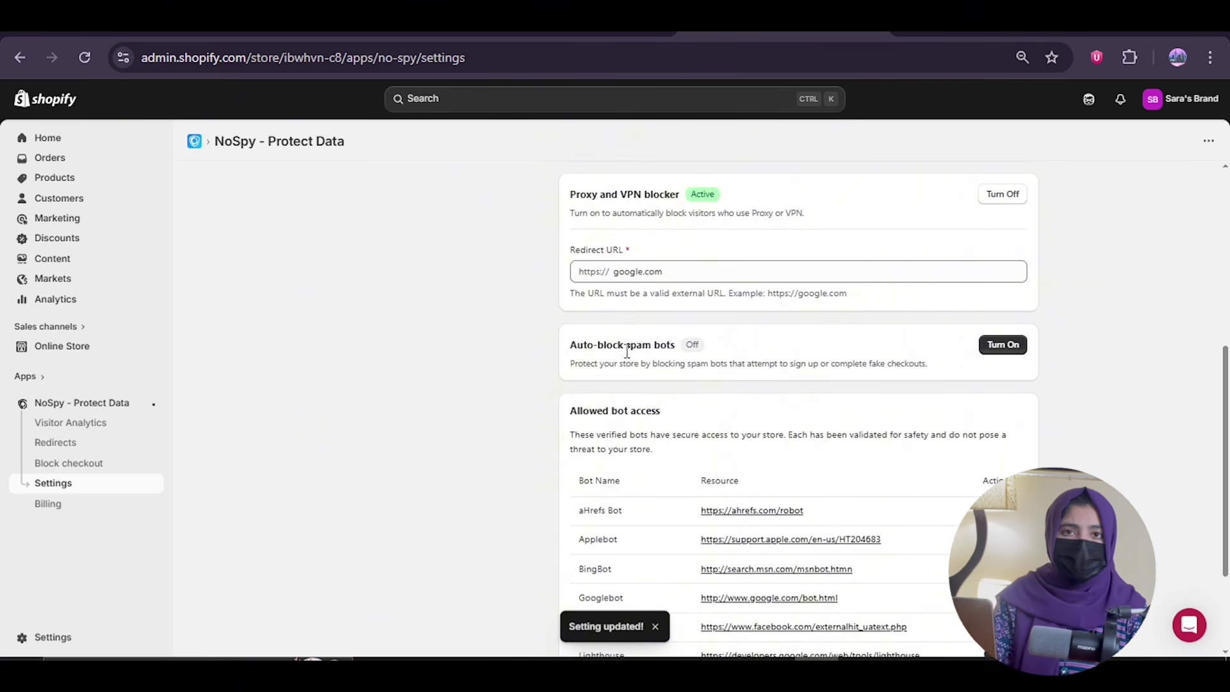
{"action": "scroll", "coordinate": [661, 416], "scroll_direction": "down", "scroll_amount": 3}
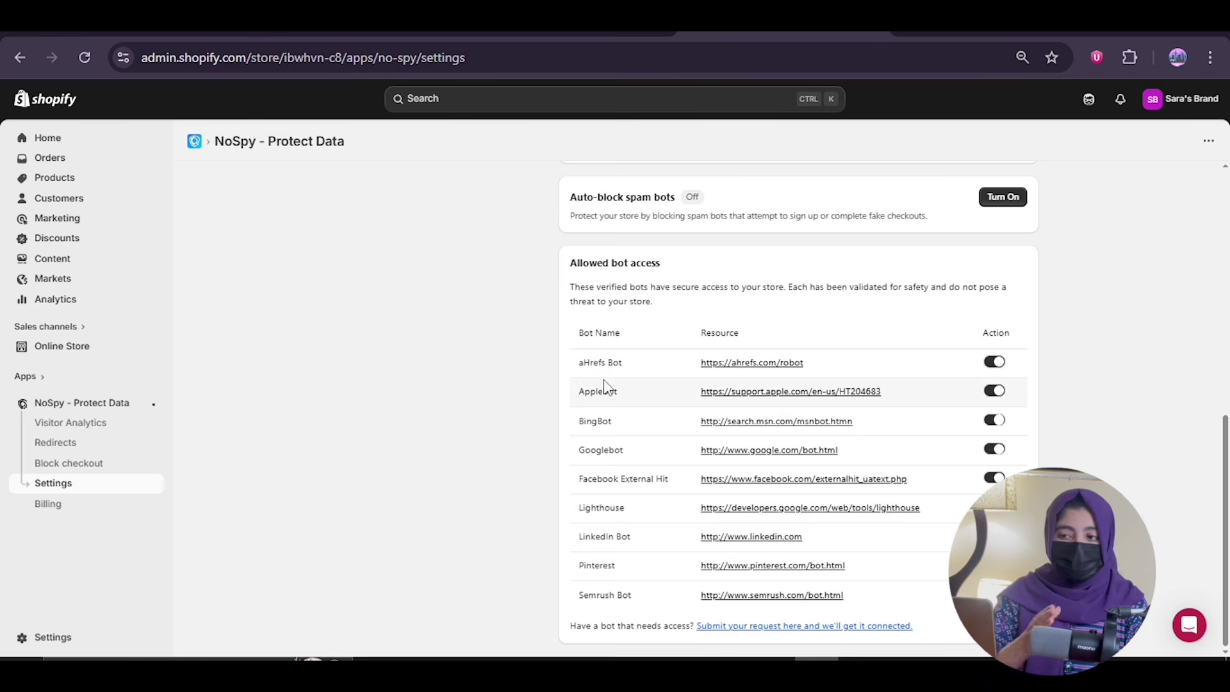
- Open the Exclusions settings and bring up the collection selection for excluding collections from NoSpy protection
{"action": "scroll", "coordinate": [522, 328], "scroll_direction": "up", "scroll_amount": 5}
{"action": "scroll", "coordinate": [522, 327], "scroll_direction": "up", "scroll_amount": 4}
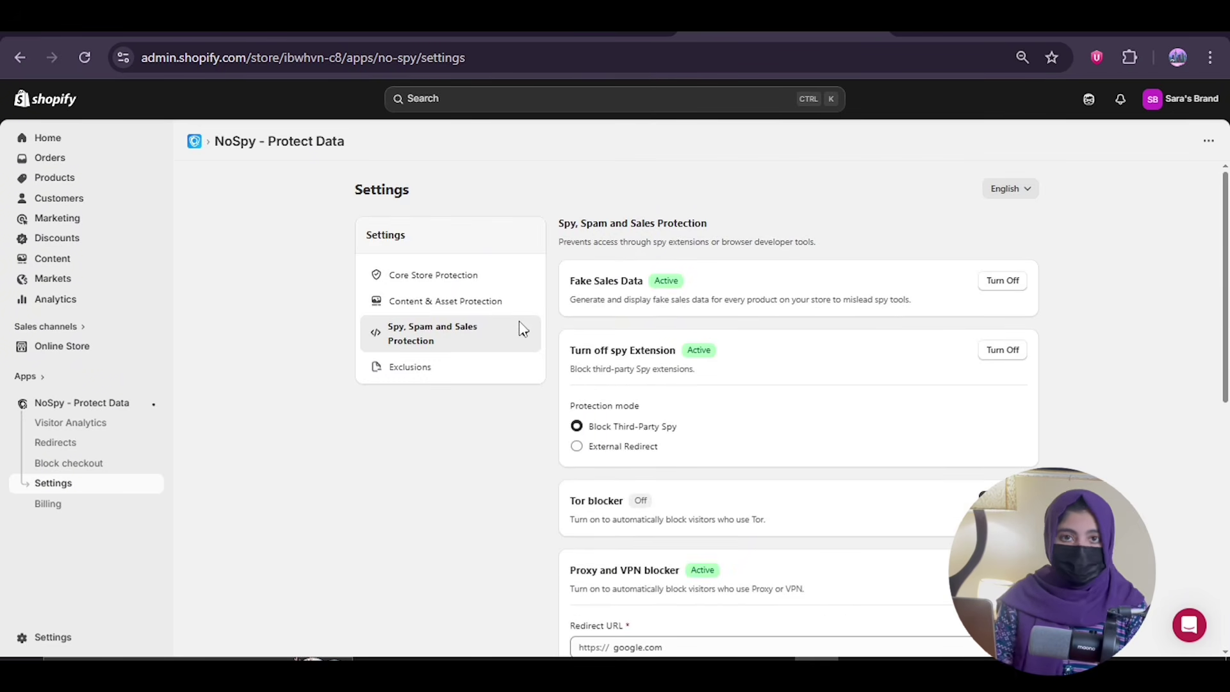
{"action": "left_click", "coordinate": [416, 368]}
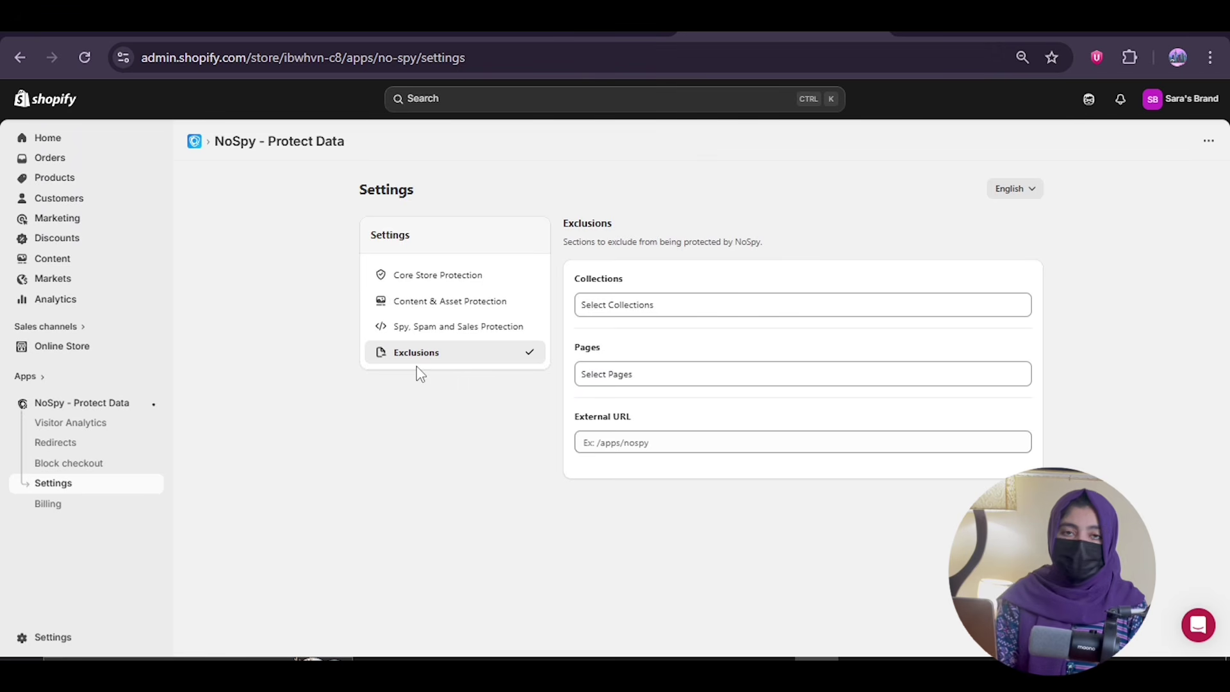
{"action": "left_click", "coordinate": [625, 313]}
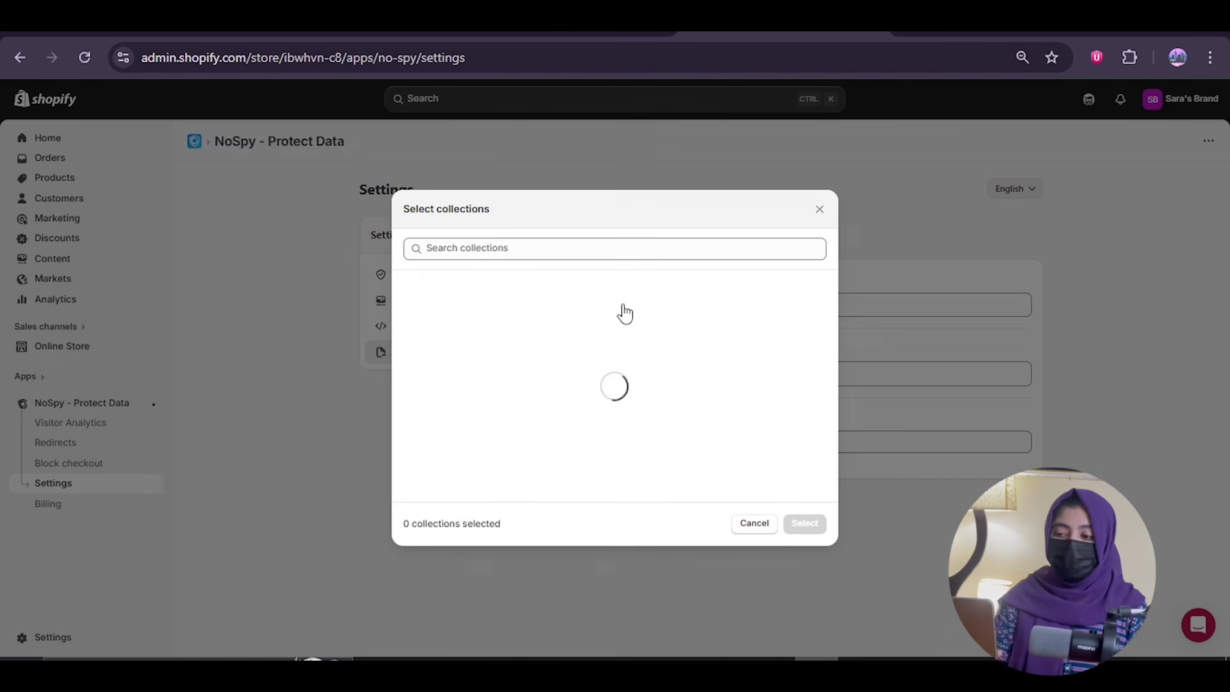